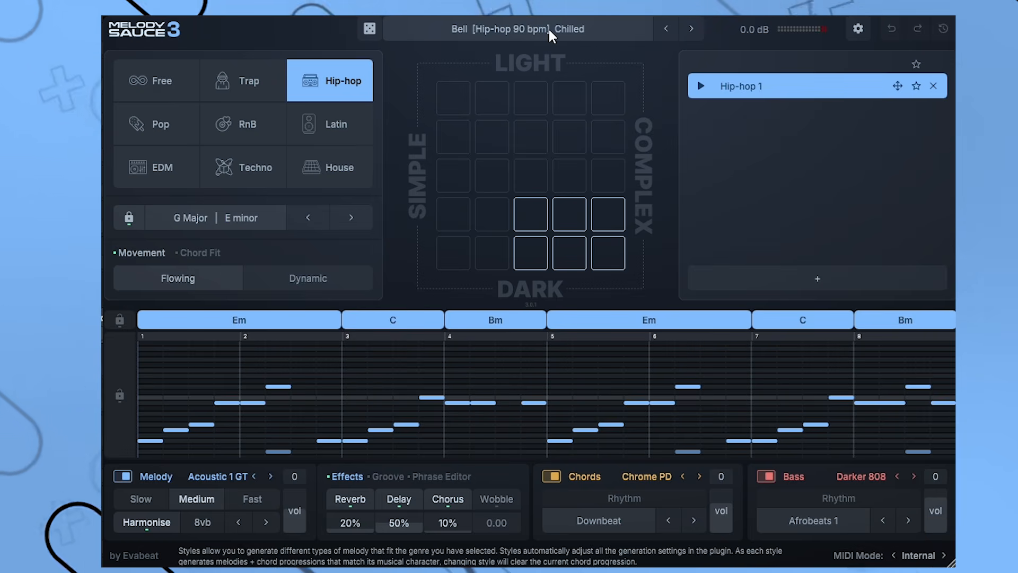
- Browse the style preset lists of the Trap, Hip-hop and RnB genres, leaving RnB as the selected genre
{"action": "left_click", "coordinate": [213, 80]}
{"action": "left_click", "coordinate": [519, 24]}
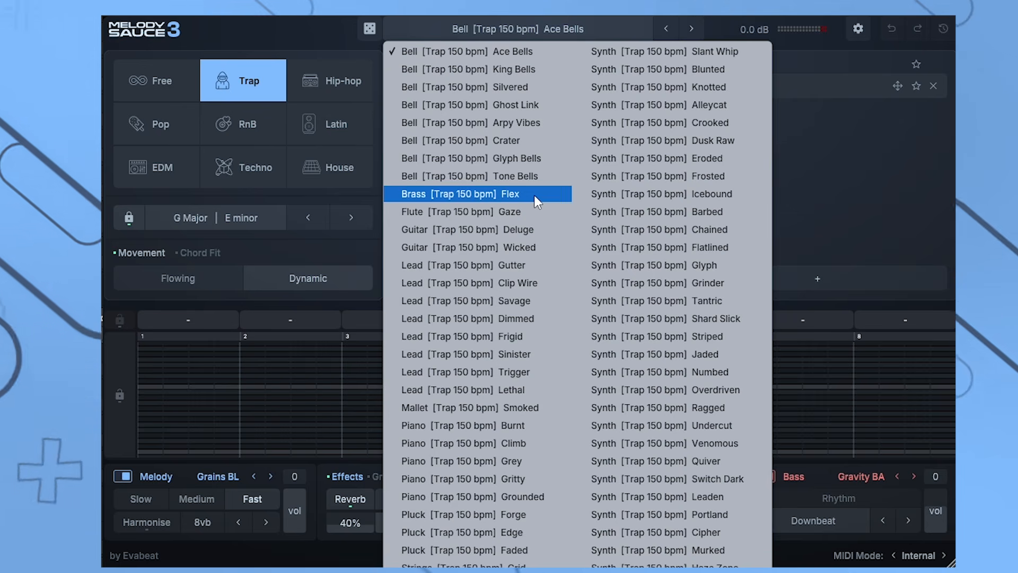
{"action": "left_click", "coordinate": [299, 30]}
{"action": "left_click", "coordinate": [358, 85]}
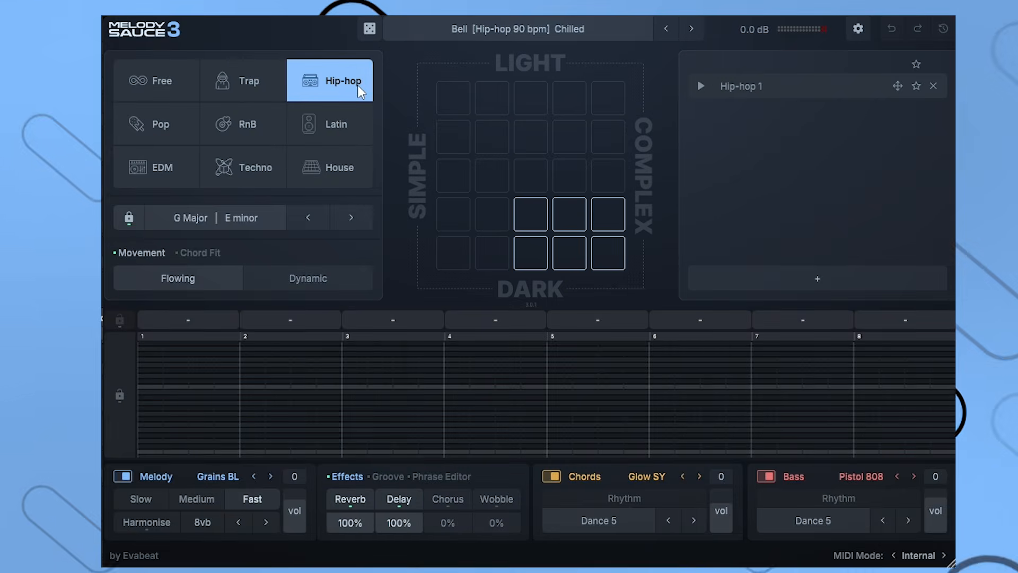
{"action": "left_click", "coordinate": [522, 25]}
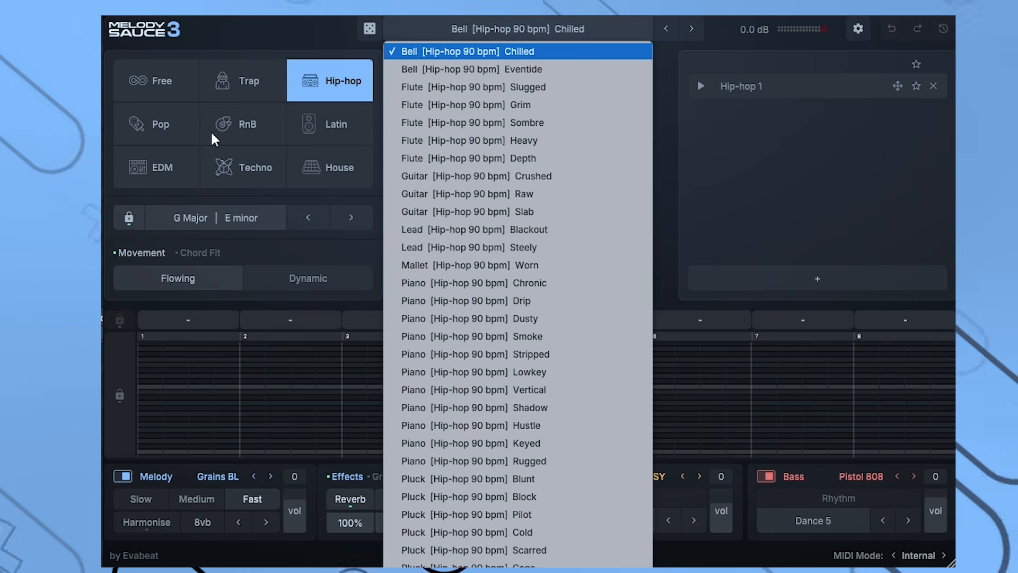
{"action": "left_click", "coordinate": [249, 124]}
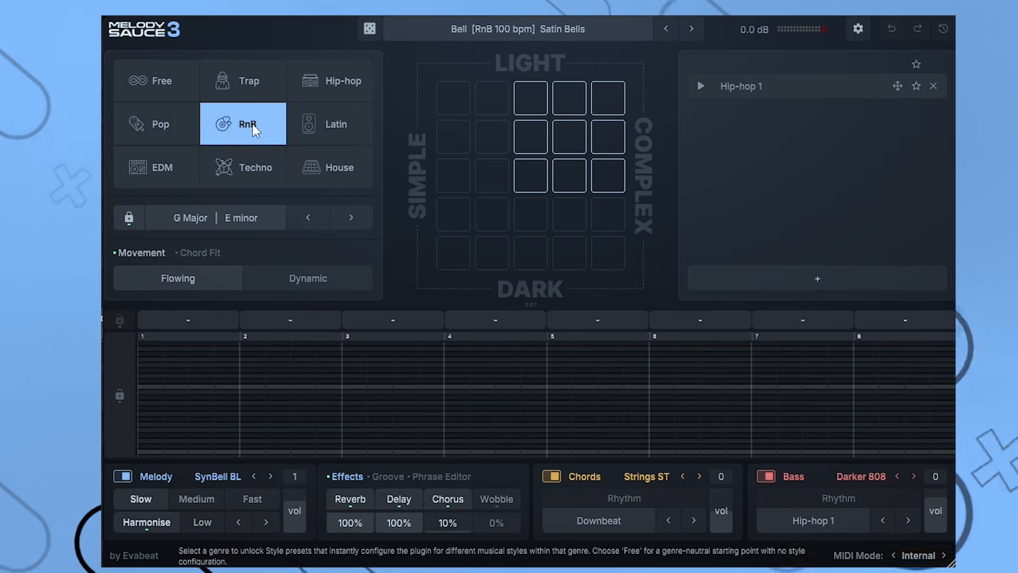
{"action": "left_click", "coordinate": [527, 28]}
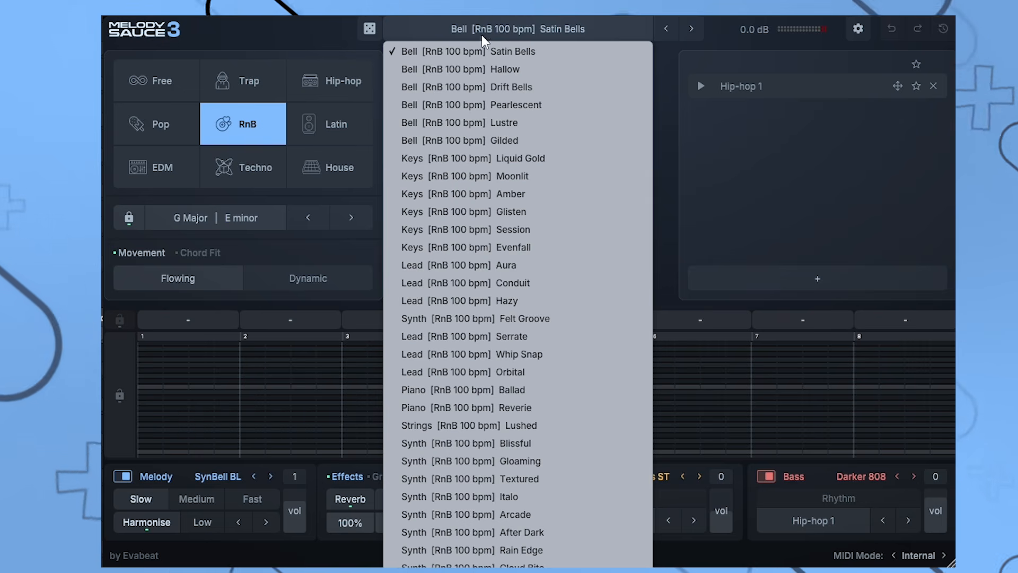
{"action": "left_click", "coordinate": [303, 30]}
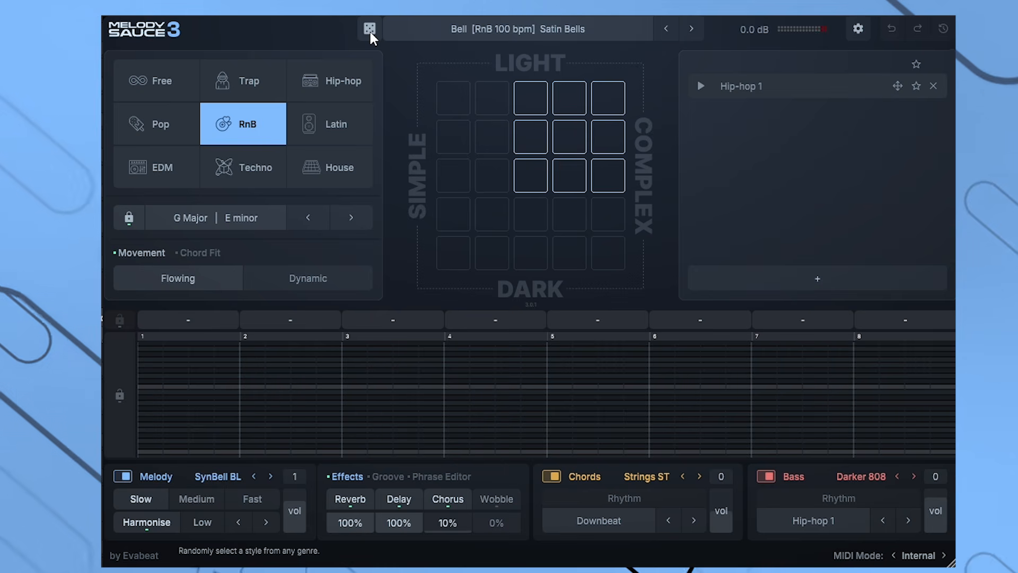
- Go from the Free genre to a randomly selected style and remove the Hip-hop melody from the Melody Bank
{"action": "left_click", "coordinate": [162, 84]}
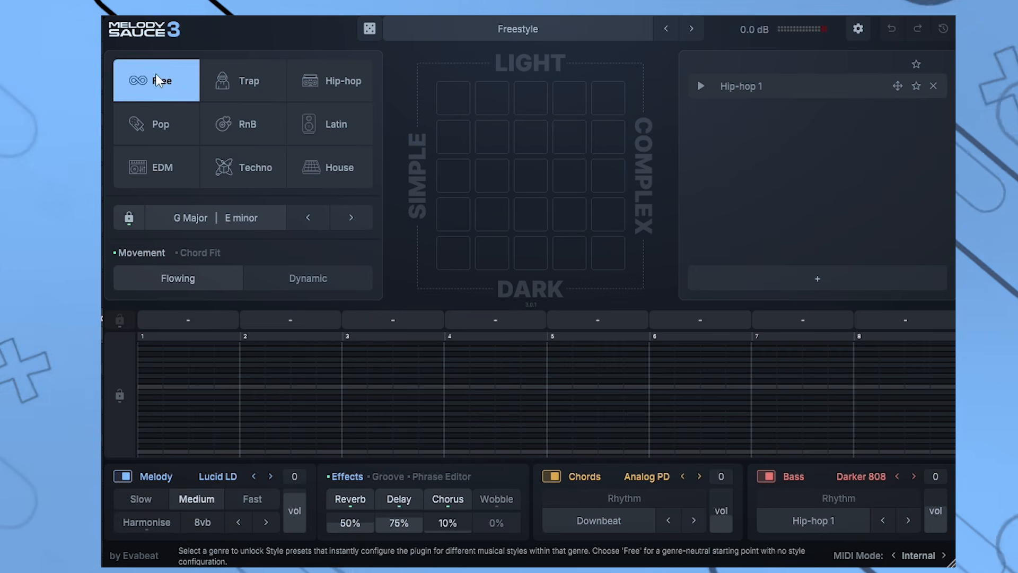
{"action": "left_click", "coordinate": [370, 29]}
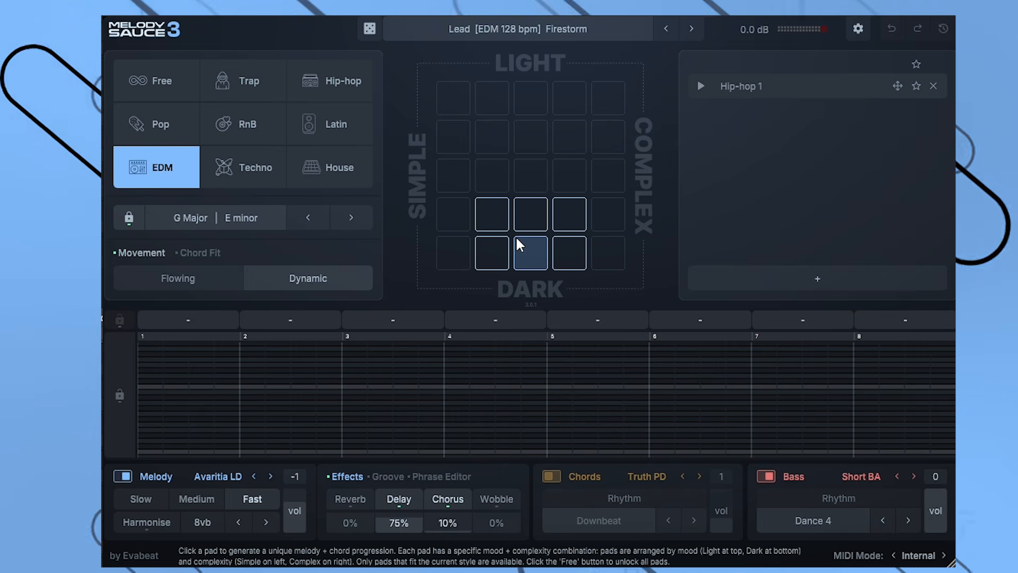
{"action": "left_click", "coordinate": [933, 84]}
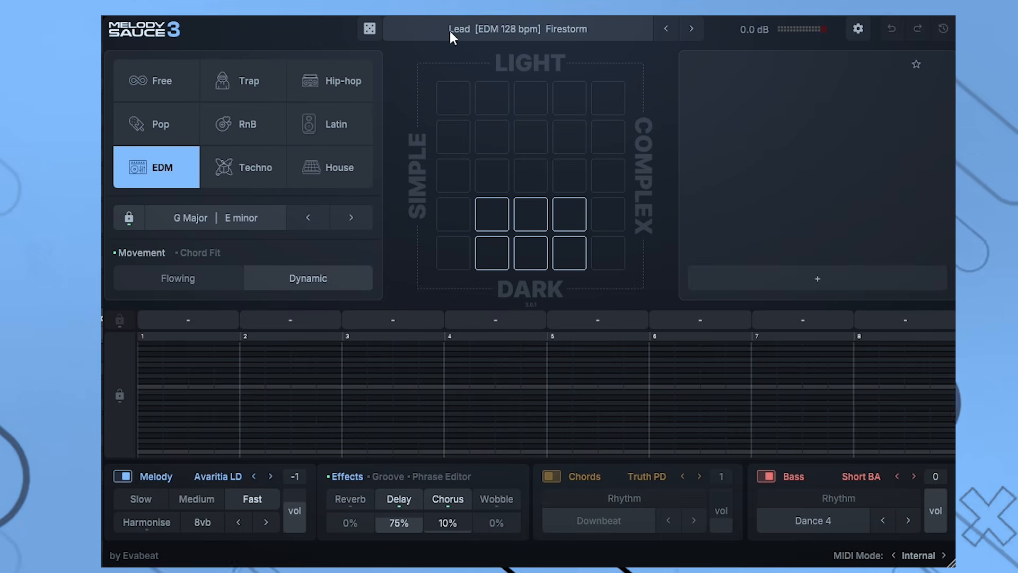
- Advance through the EDM styles to Lead Razor Edge and view the plugin's settings options
{"action": "left_click", "coordinate": [696, 28]}
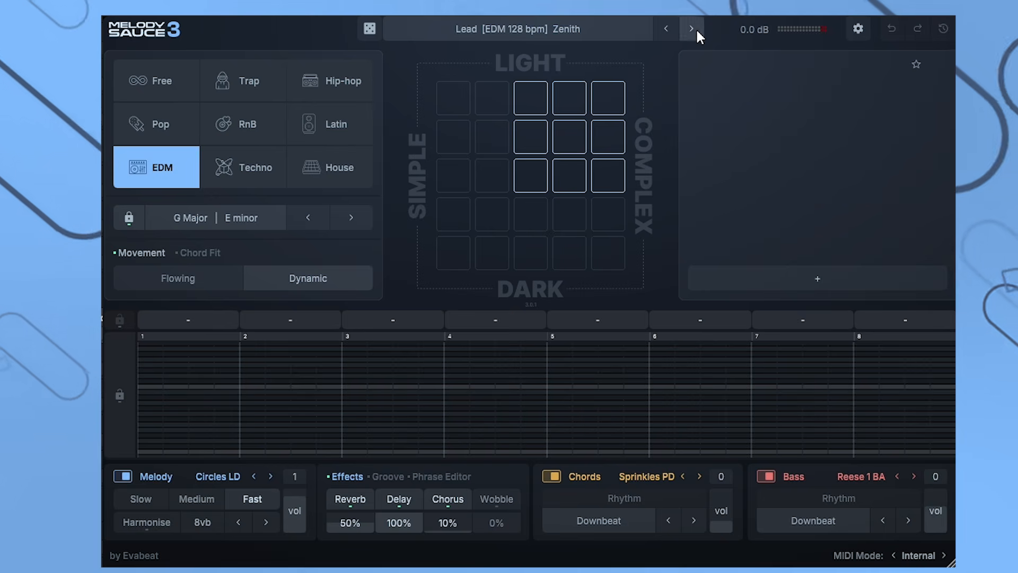
{"action": "left_click", "coordinate": [696, 28]}
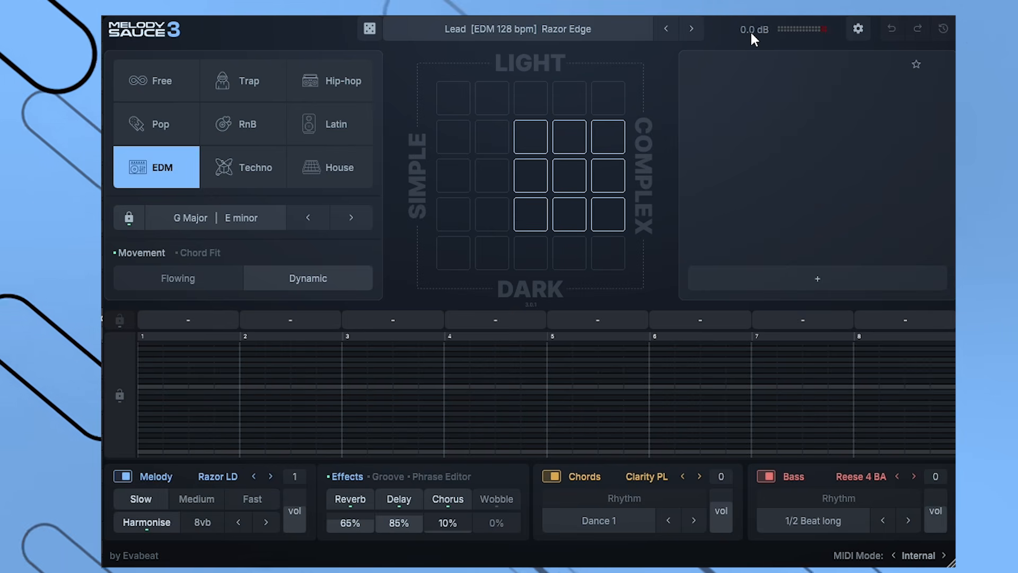
{"action": "left_click", "coordinate": [859, 29]}
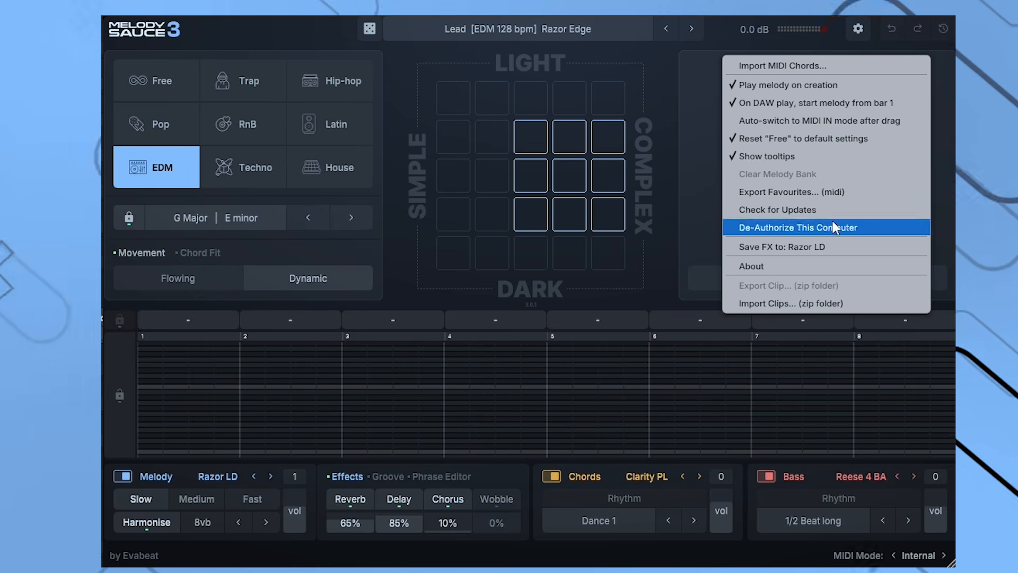
{"action": "left_click", "coordinate": [679, 76]}
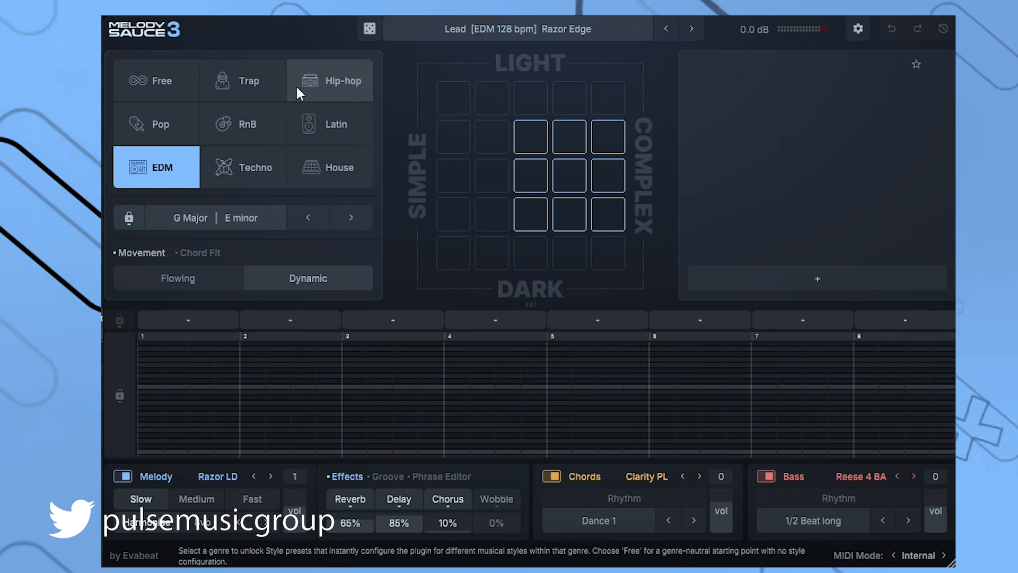
- Unlock the key, look through the available keys, and generate an EDM melody from the moderate, dark pad
{"action": "left_click", "coordinate": [128, 223]}
{"action": "left_click", "coordinate": [211, 219]}
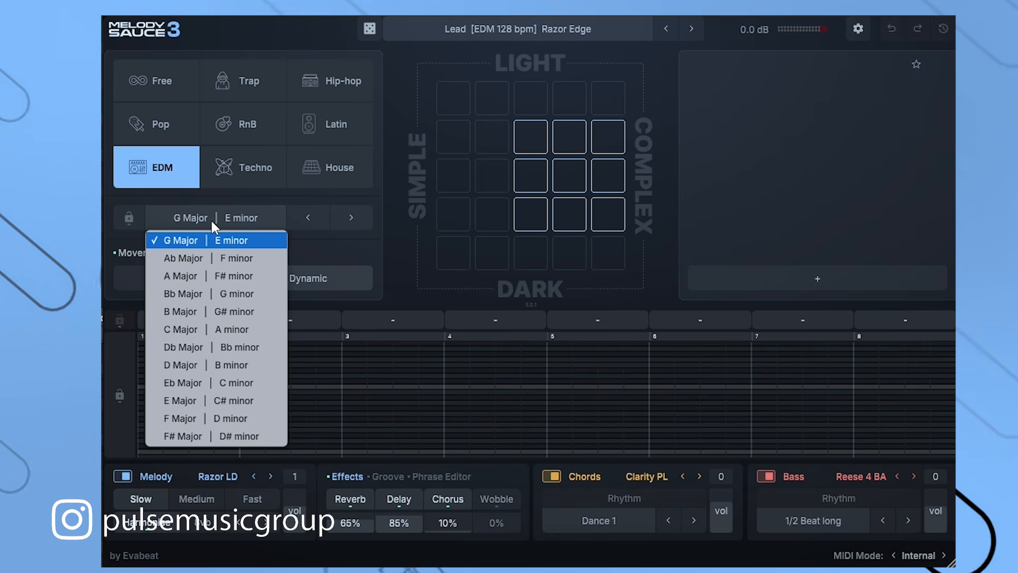
{"action": "left_click", "coordinate": [323, 252]}
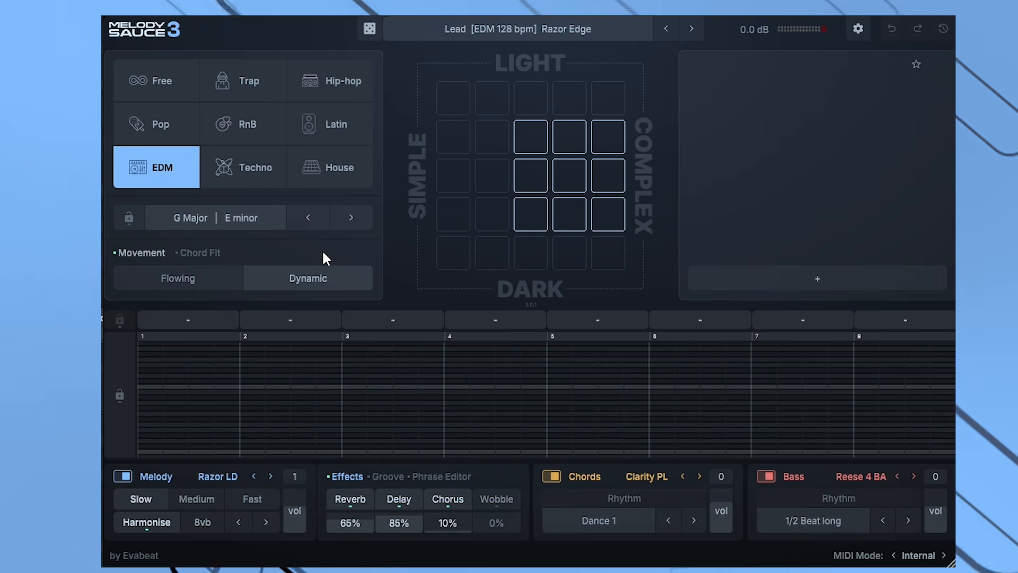
{"action": "left_click", "coordinate": [525, 217]}
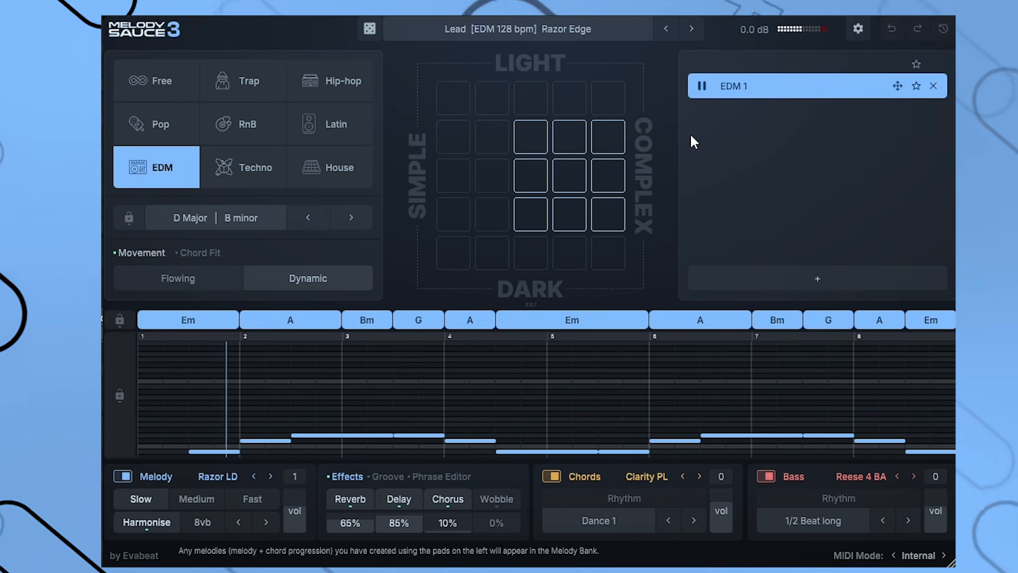
- Switch the genre to RnB and remove the EDM melody from the Melody Bank
{"action": "left_click", "coordinate": [243, 124]}
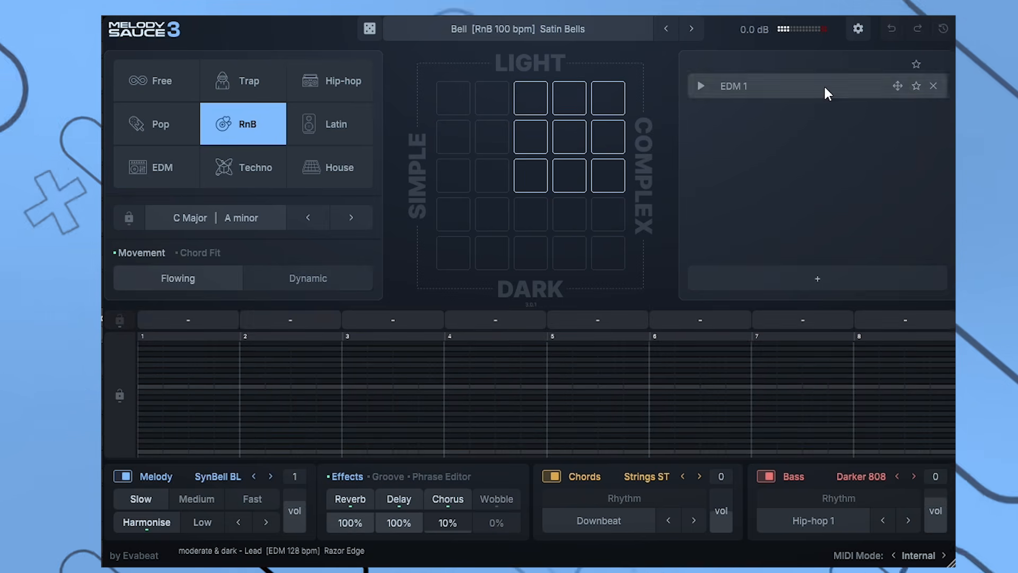
{"action": "left_click", "coordinate": [932, 88]}
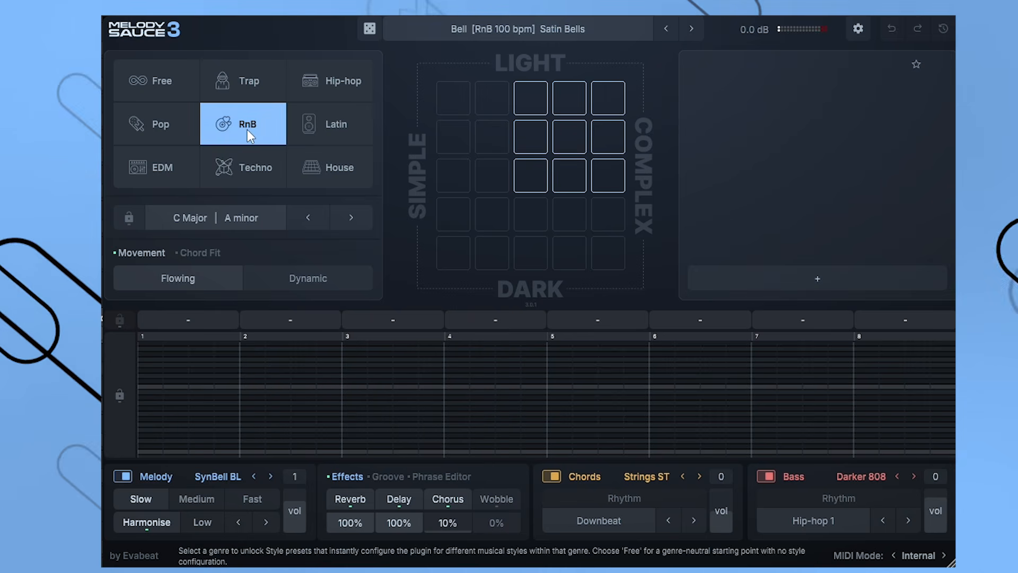
- Generate three RnB melodies from the moderate neutral, moderate light and complex light pads, and stop the playback
{"action": "left_click", "coordinate": [529, 186]}
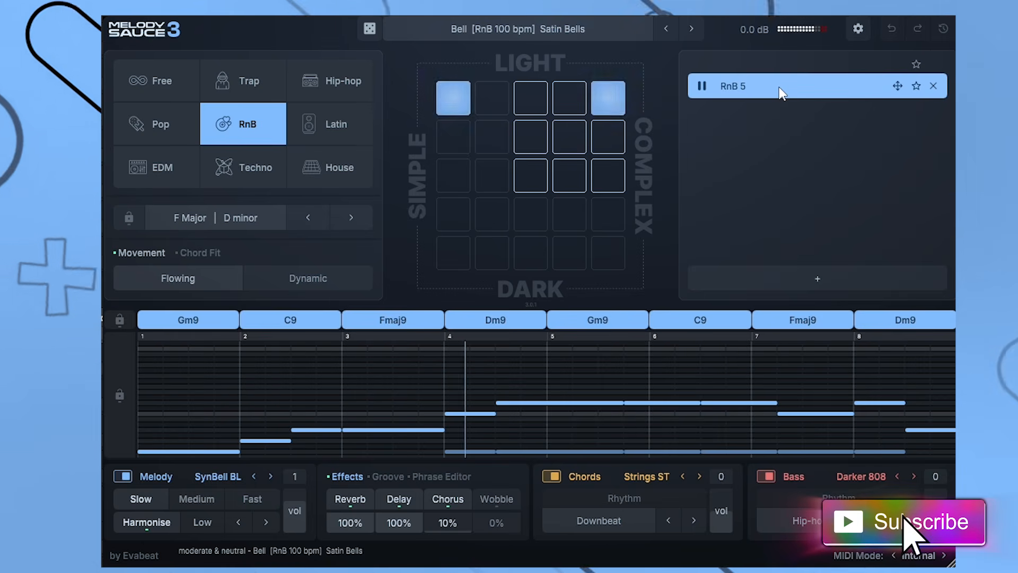
{"action": "left_click", "coordinate": [530, 135]}
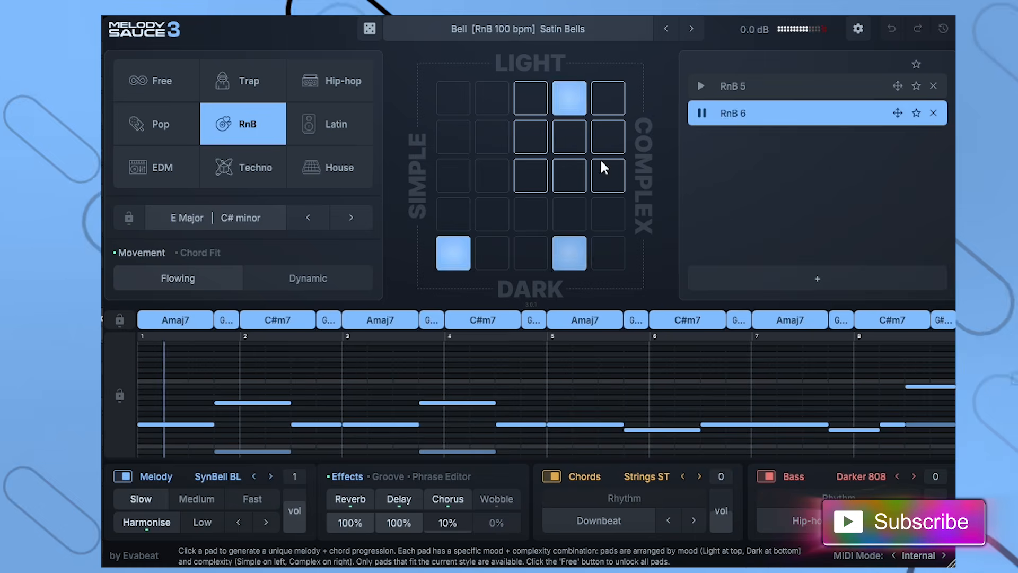
{"action": "left_click", "coordinate": [608, 140]}
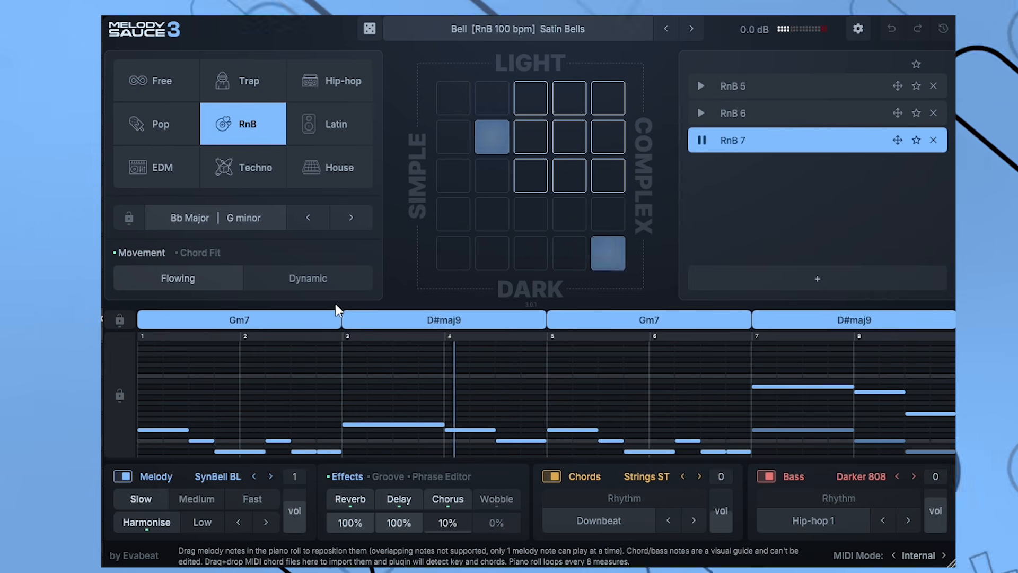
{"action": "left_click", "coordinate": [701, 140]}
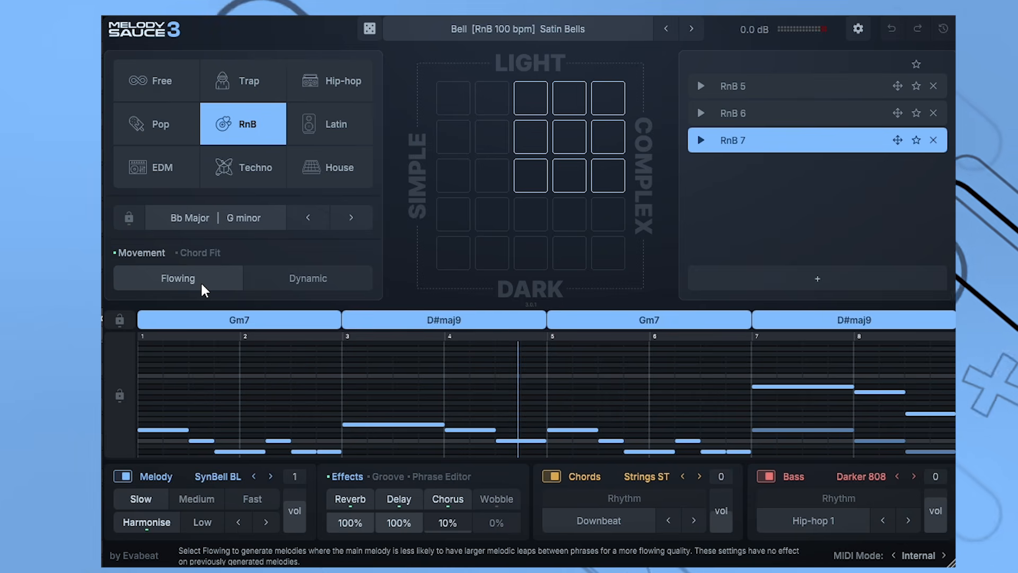
- Set the melody movement to Dynamic and show the Chord Fit options
{"action": "left_click", "coordinate": [317, 275]}
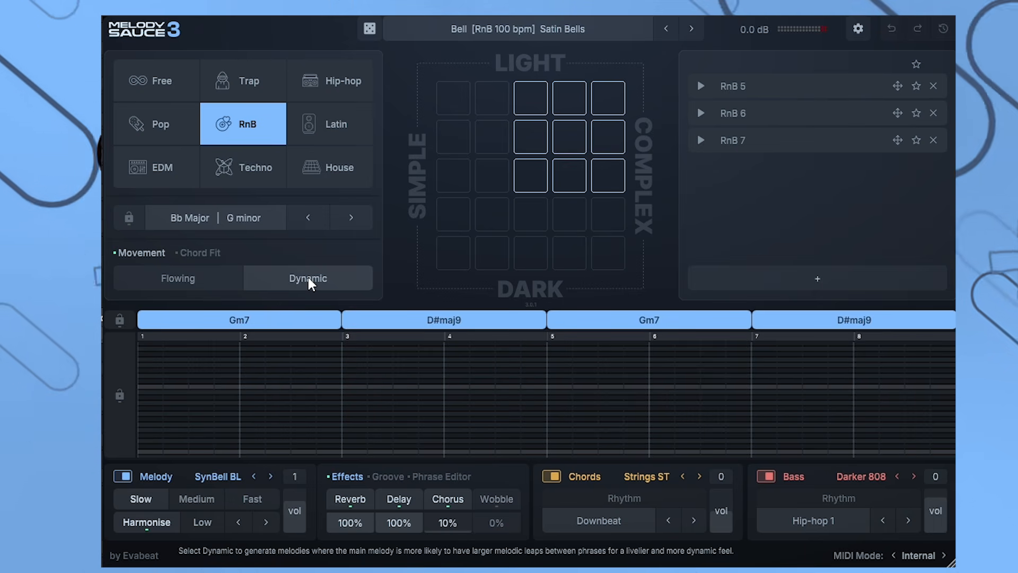
{"action": "left_click", "coordinate": [208, 253]}
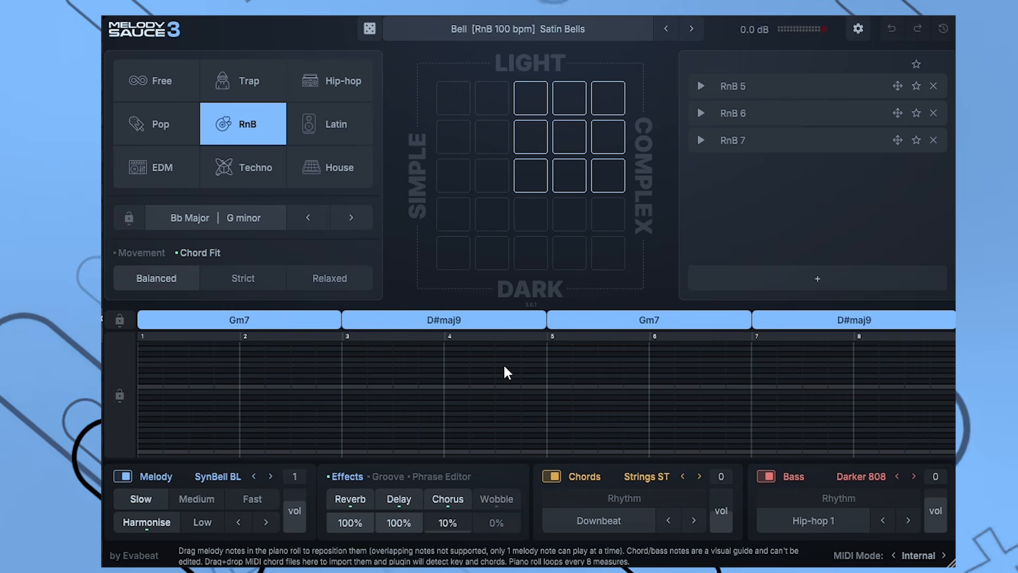
- Try locking the key, the chord progression and the melody notes, and release all three locks again
{"action": "left_click", "coordinate": [129, 217]}
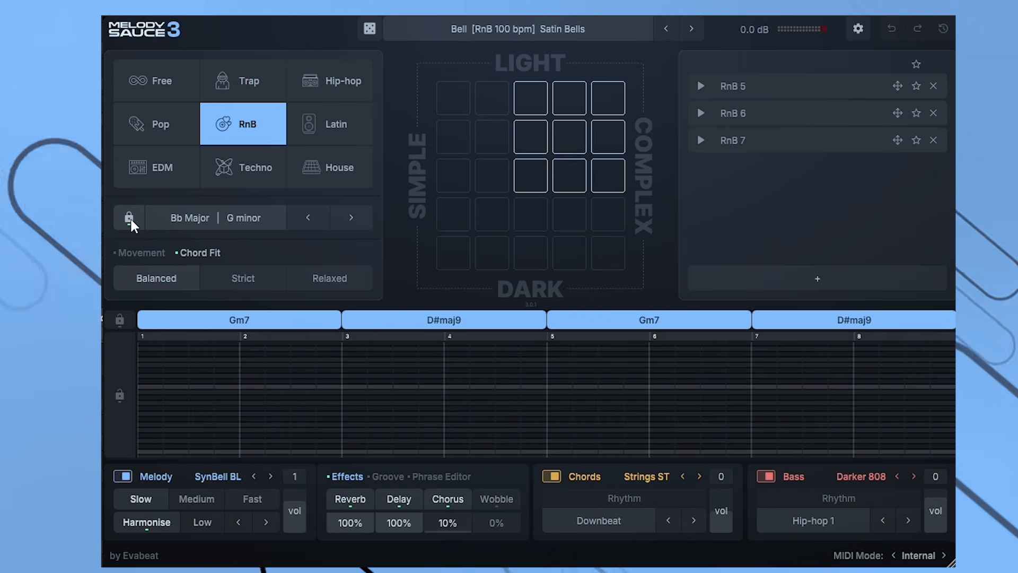
{"action": "left_click", "coordinate": [120, 318]}
{"action": "left_click", "coordinate": [123, 397]}
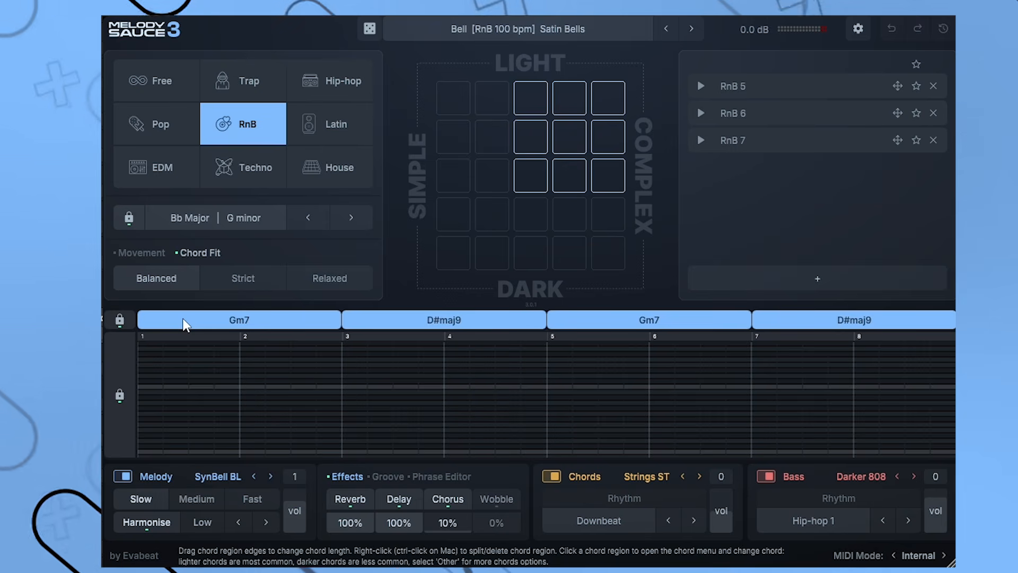
{"action": "left_click", "coordinate": [122, 397]}
{"action": "left_click", "coordinate": [129, 218]}
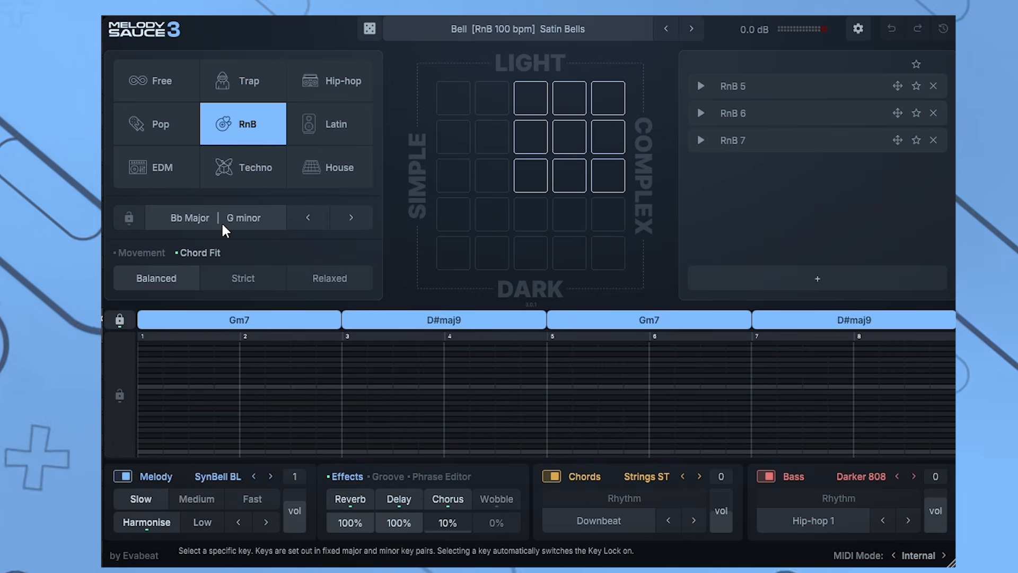
{"action": "left_click", "coordinate": [115, 317]}
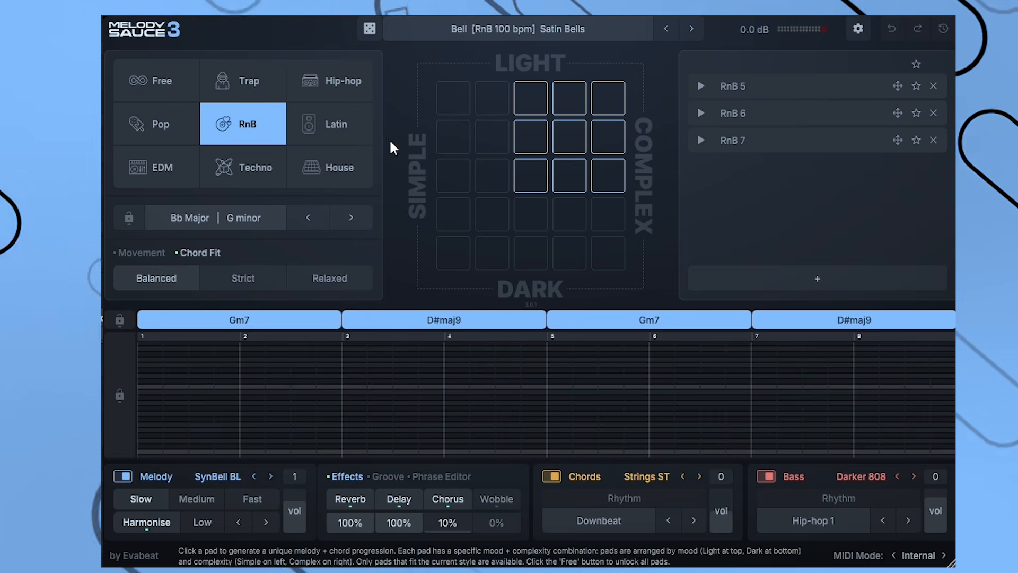
- Switch the genre to Trap and remove all three RnB melodies from the Melody Bank
{"action": "left_click", "coordinate": [241, 80]}
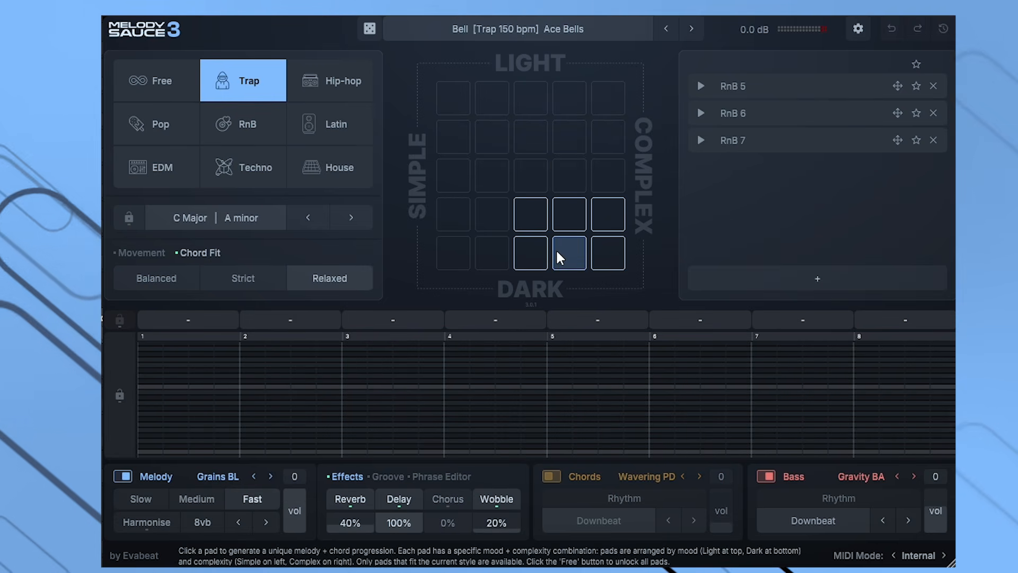
{"action": "left_click", "coordinate": [934, 86]}
{"action": "left_click", "coordinate": [934, 86]}
{"action": "left_click", "coordinate": [934, 86]}
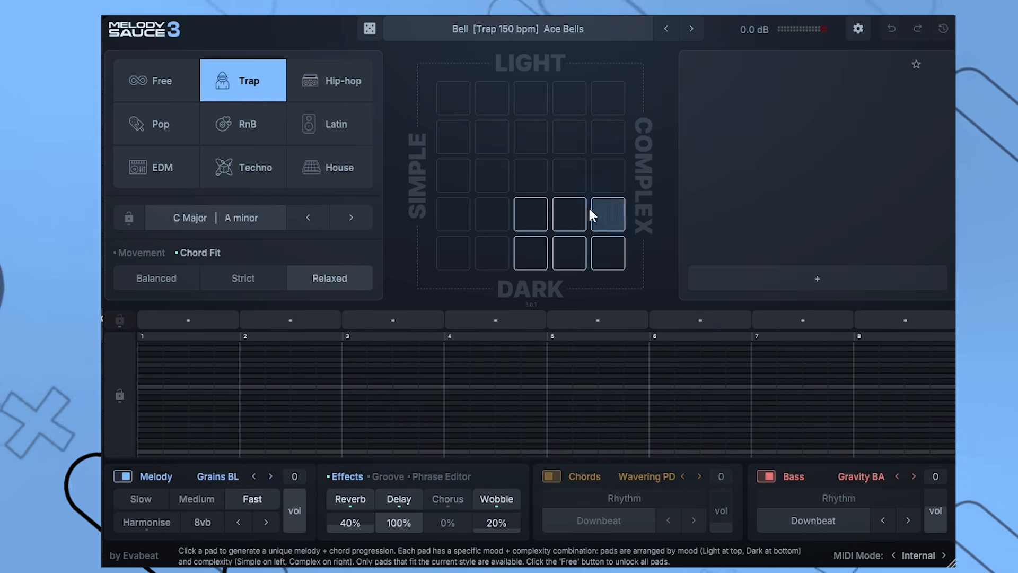
- Generate a Trap melody from a fairly complex, darkest-row pad and stop its playback
{"action": "left_click", "coordinate": [565, 250]}
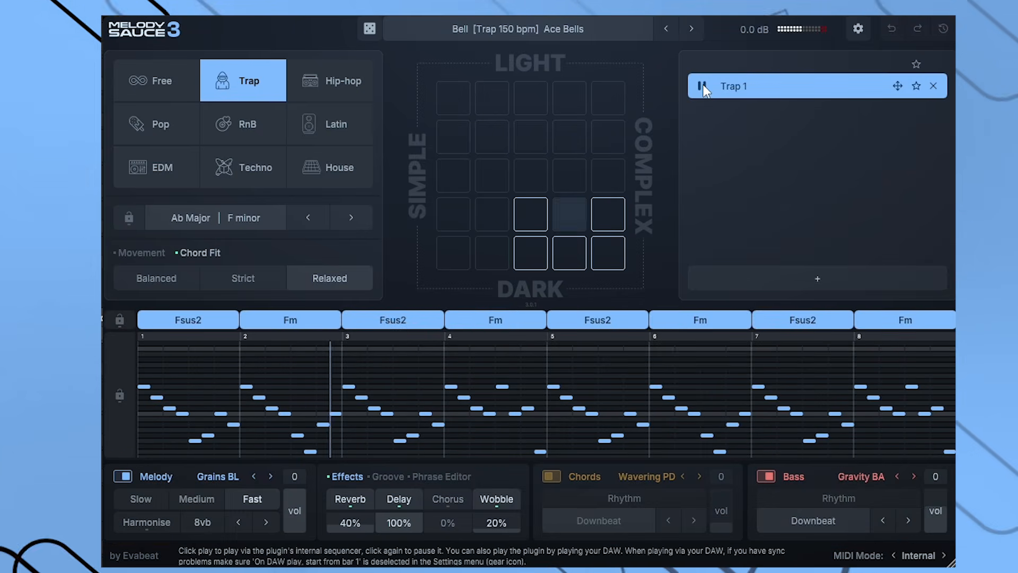
{"action": "left_click", "coordinate": [703, 85]}
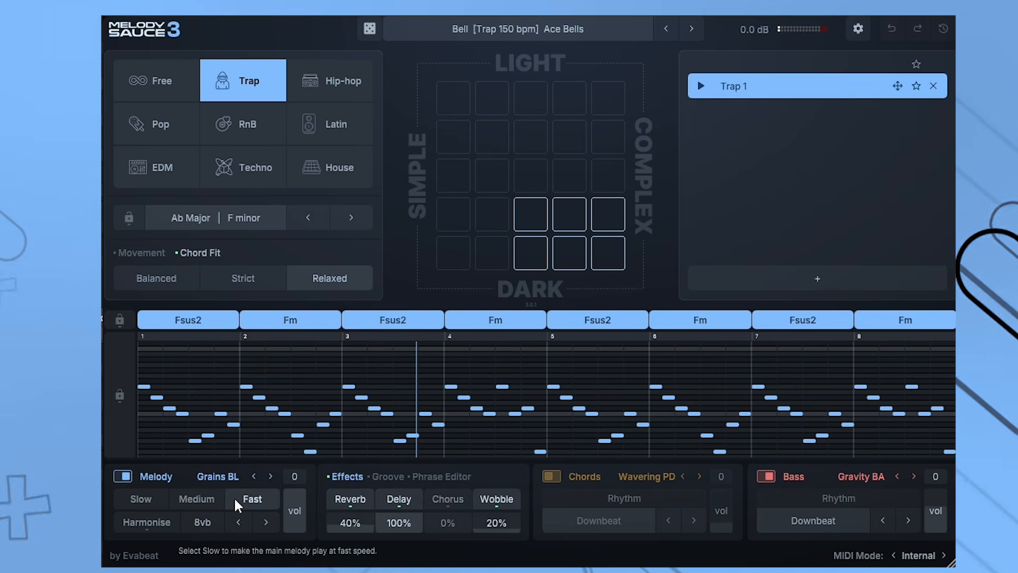
- Audition the Trap melody at Medium speed and set its melody speed to Slow
{"action": "left_click", "coordinate": [198, 501]}
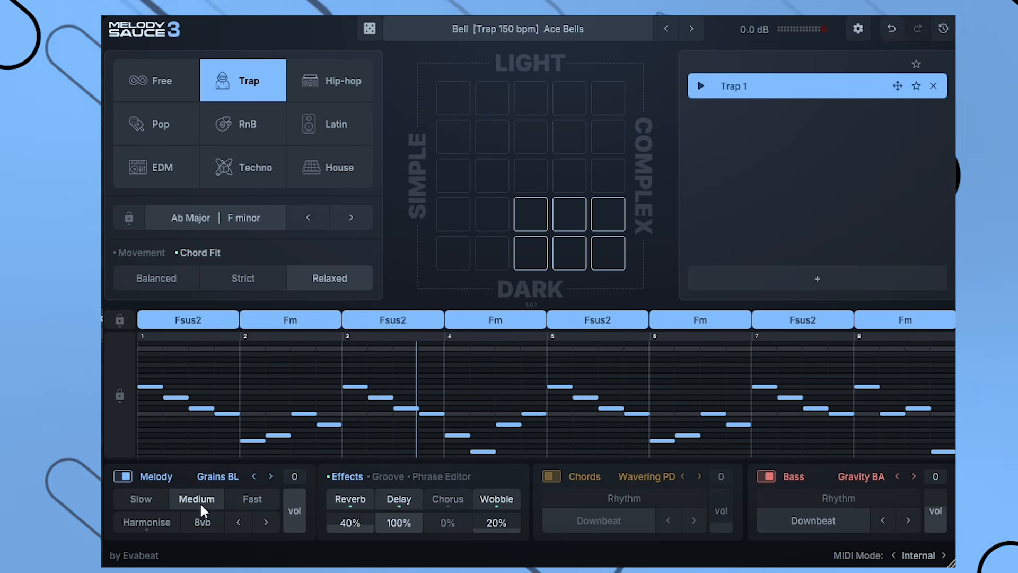
{"action": "left_click", "coordinate": [702, 85]}
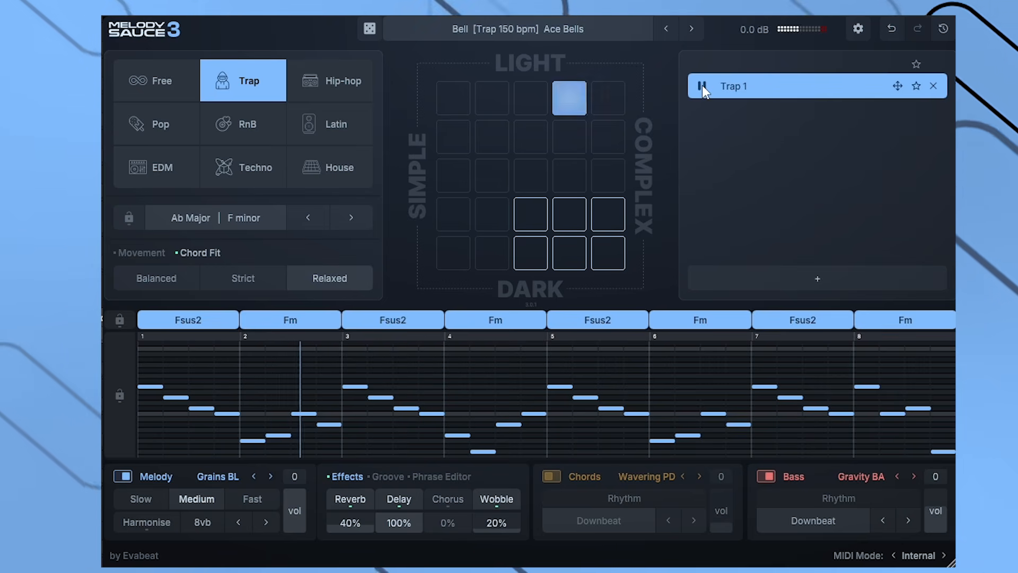
{"action": "left_click", "coordinate": [702, 84]}
{"action": "left_click", "coordinate": [142, 499]}
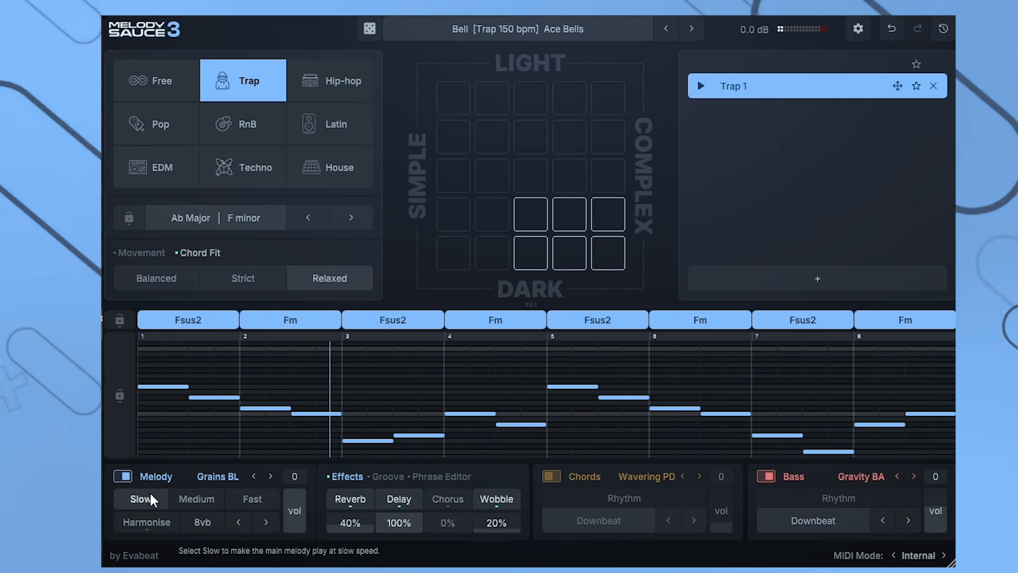
- Audition the Trap melody at Slow speed, stop playback, and switch on Harmonise for the main melody
{"action": "left_click", "coordinate": [703, 87]}
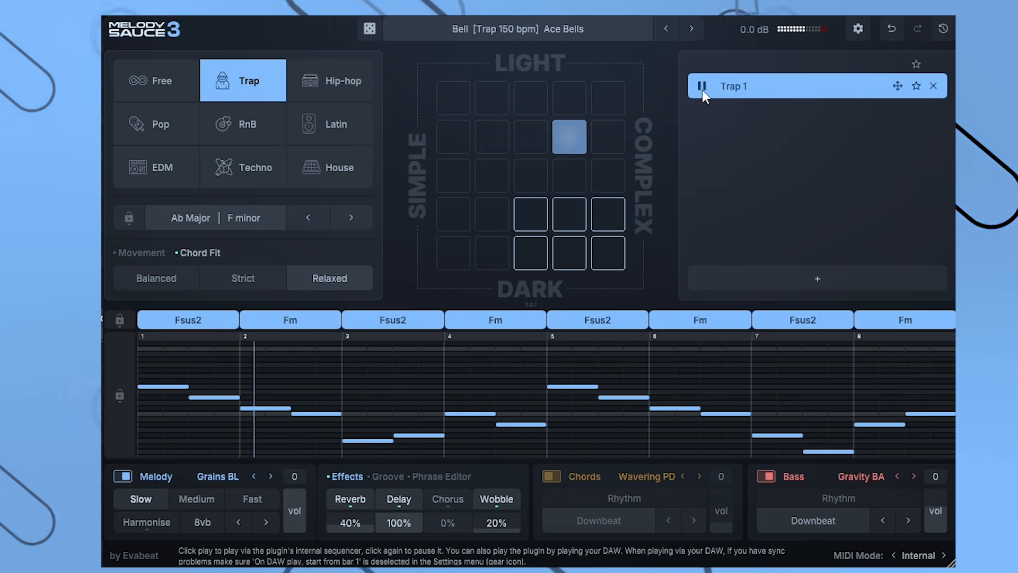
{"action": "left_click", "coordinate": [702, 87]}
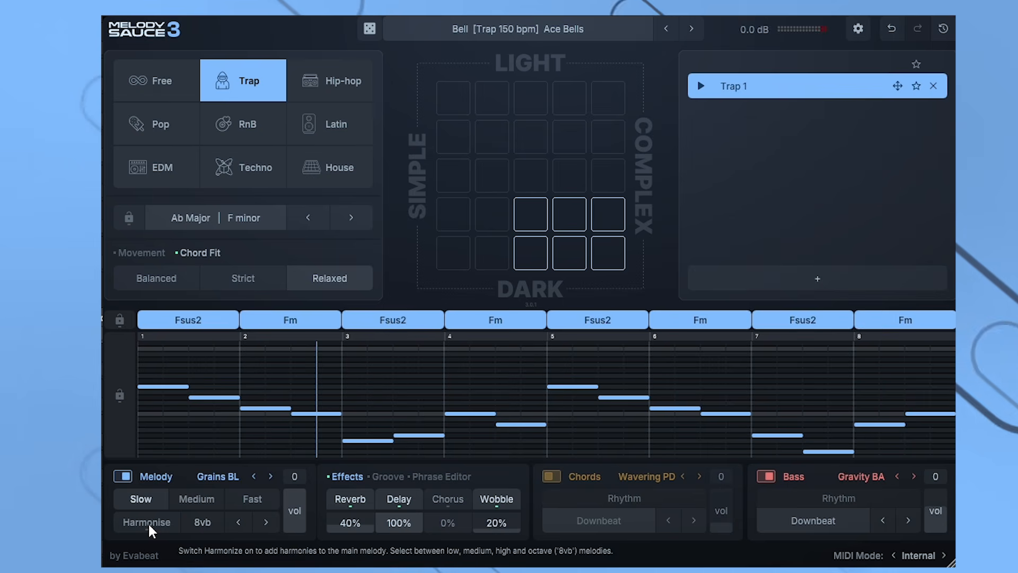
{"action": "left_click", "coordinate": [148, 522]}
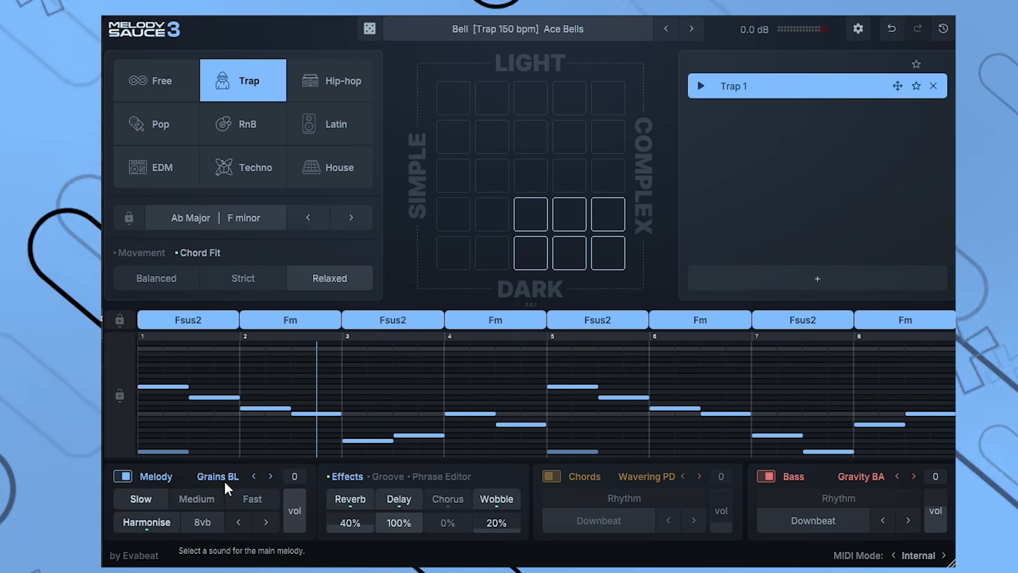
{"action": "scroll", "coordinate": [368, 356], "scroll_direction": "down", "scroll_amount": 2}
{"action": "scroll", "coordinate": [302, 381], "scroll_direction": "up", "scroll_amount": 1}
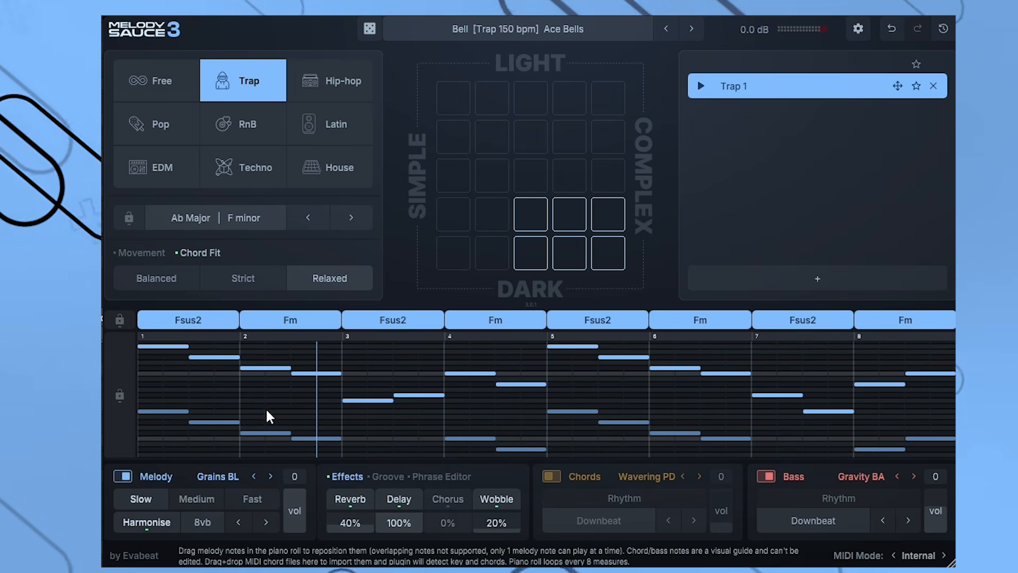
- Audition the harmonised Trap melody at Fast, Medium and Slow speeds, leave it at Slow, and stop playback
{"action": "left_click", "coordinate": [201, 507]}
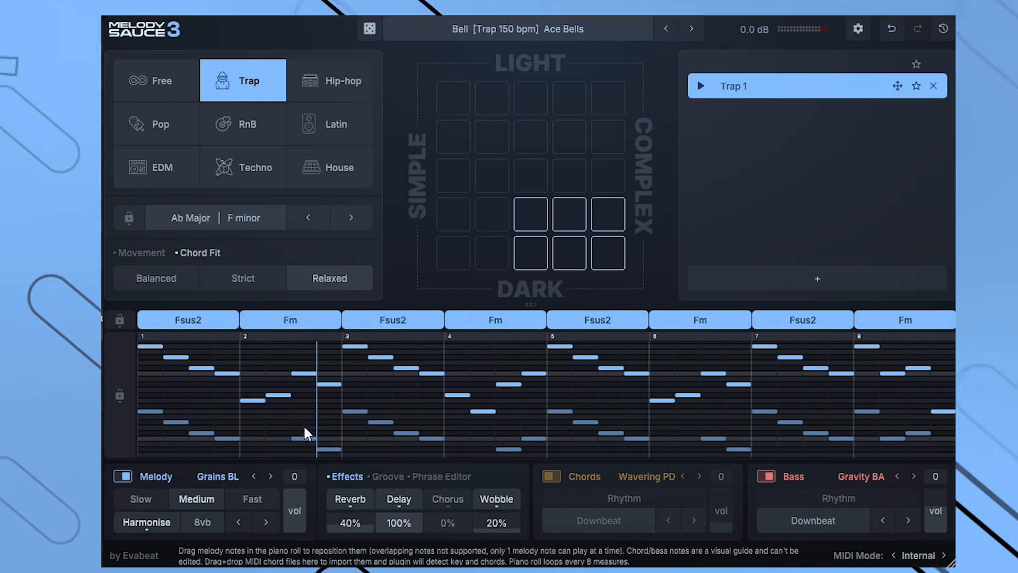
{"action": "left_click", "coordinate": [248, 499]}
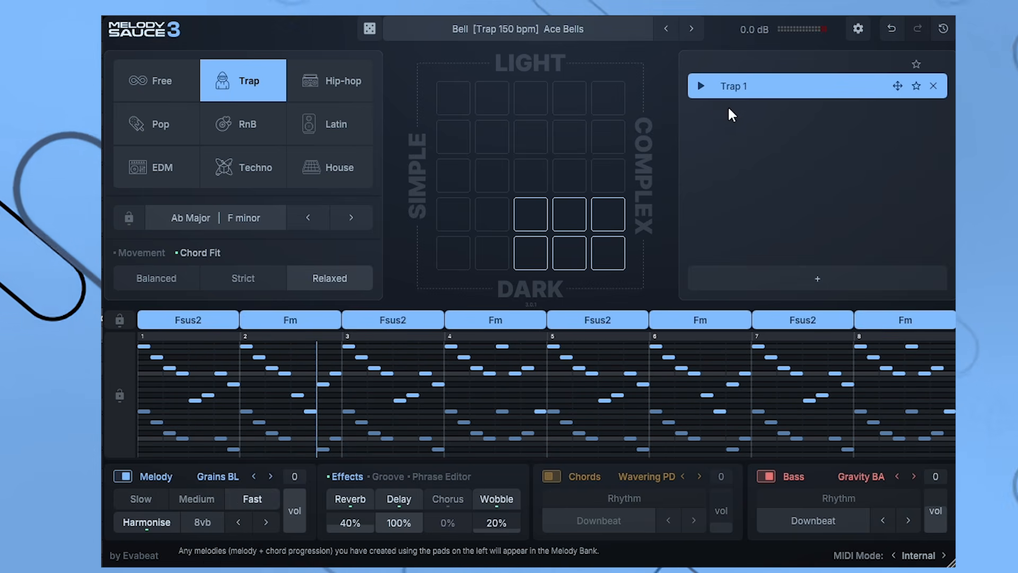
{"action": "left_click", "coordinate": [700, 86]}
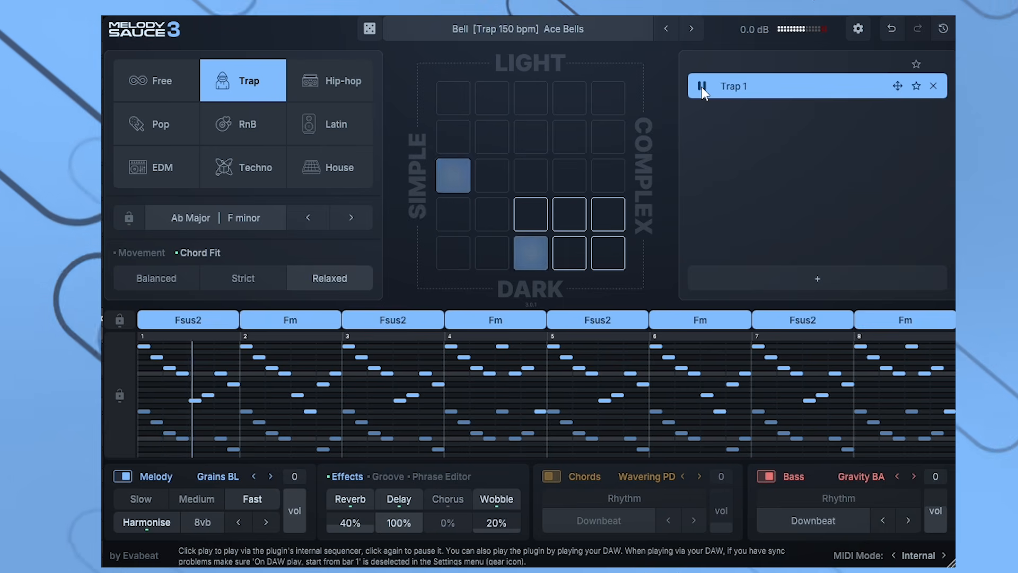
{"action": "left_click", "coordinate": [206, 500]}
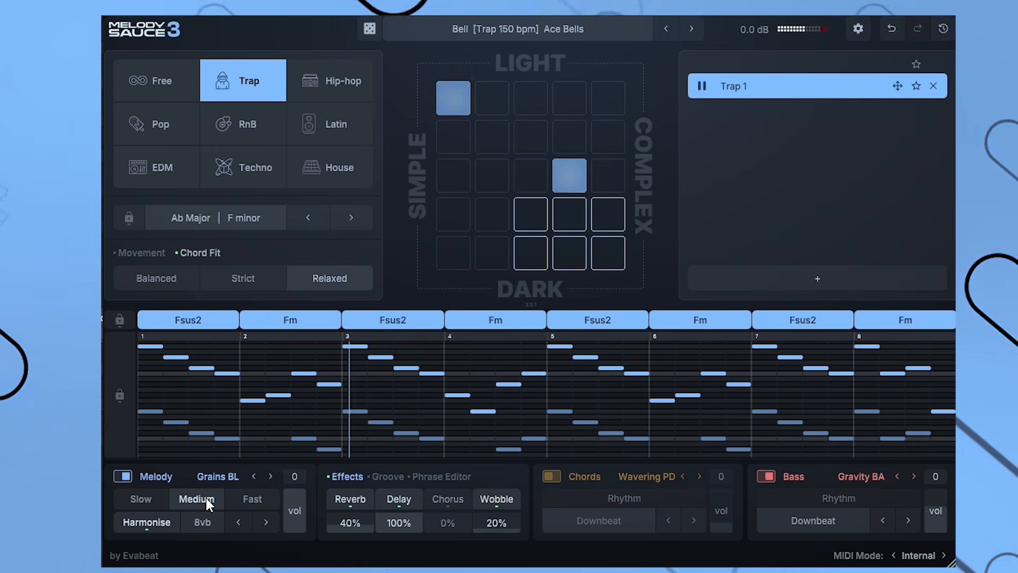
{"action": "left_click", "coordinate": [143, 496]}
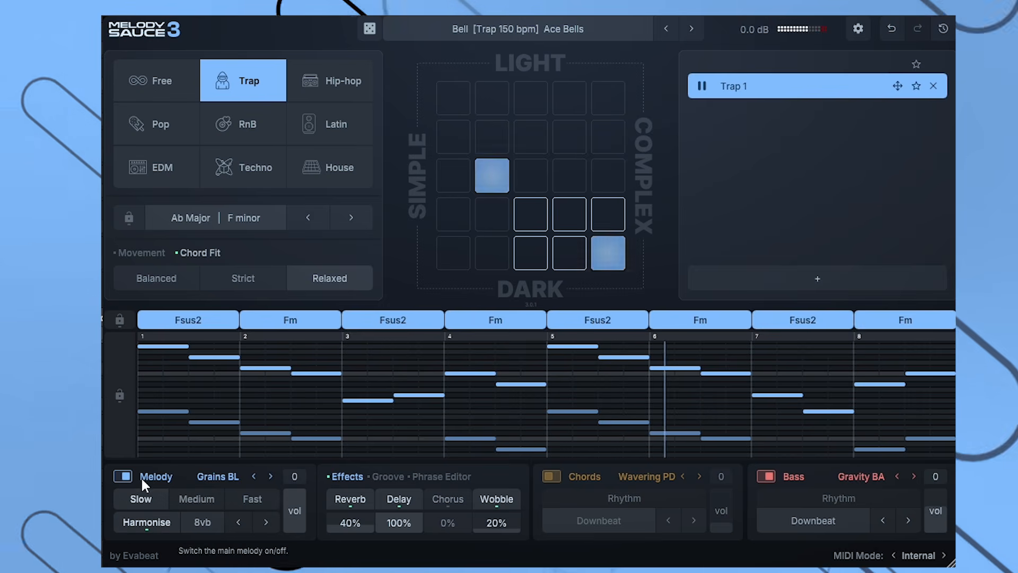
{"action": "left_click", "coordinate": [703, 87]}
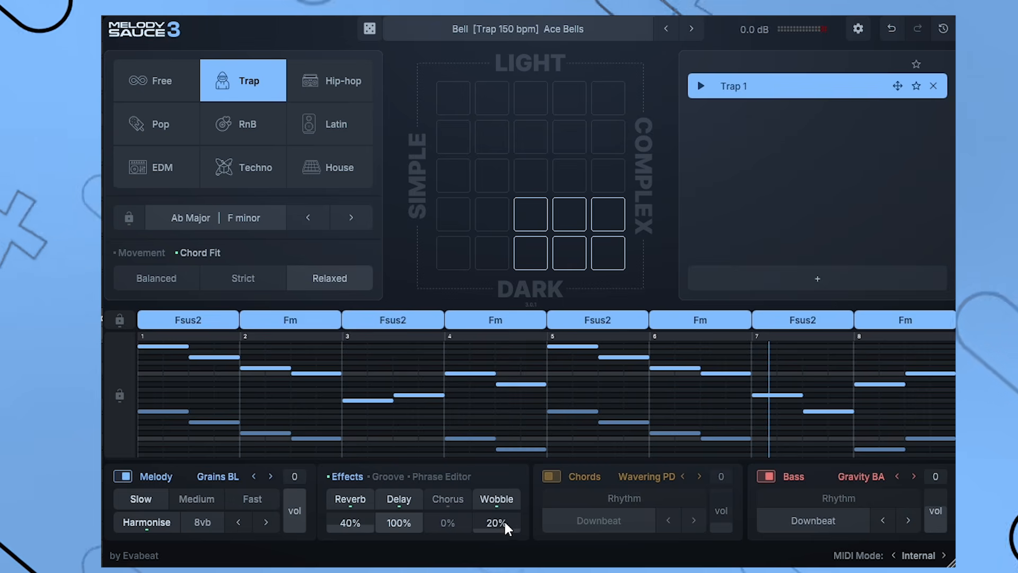
- Switch on the Chords layer and look through the sounds available for the melody and the chords
{"action": "left_click", "coordinate": [553, 475]}
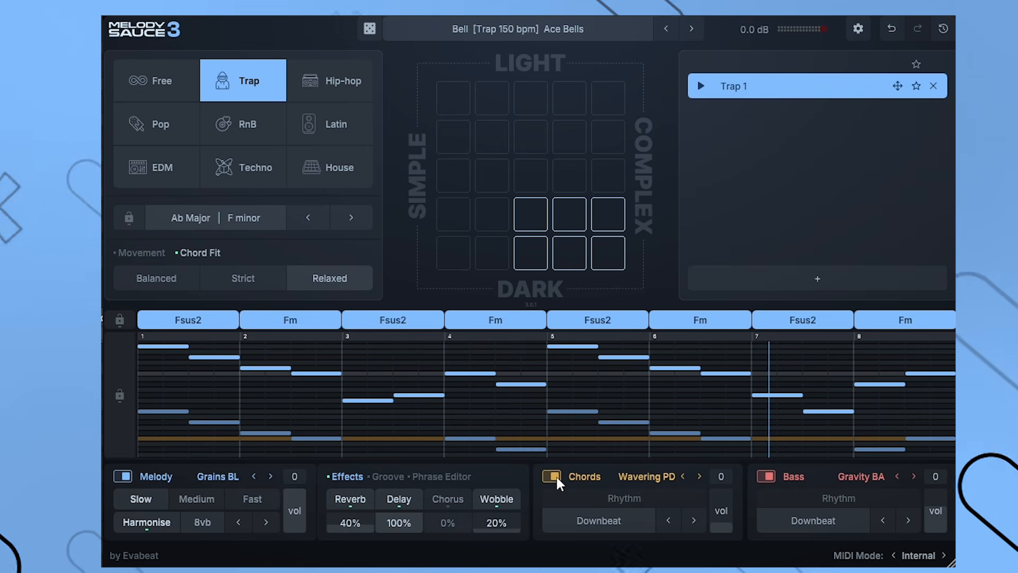
{"action": "left_click", "coordinate": [223, 476]}
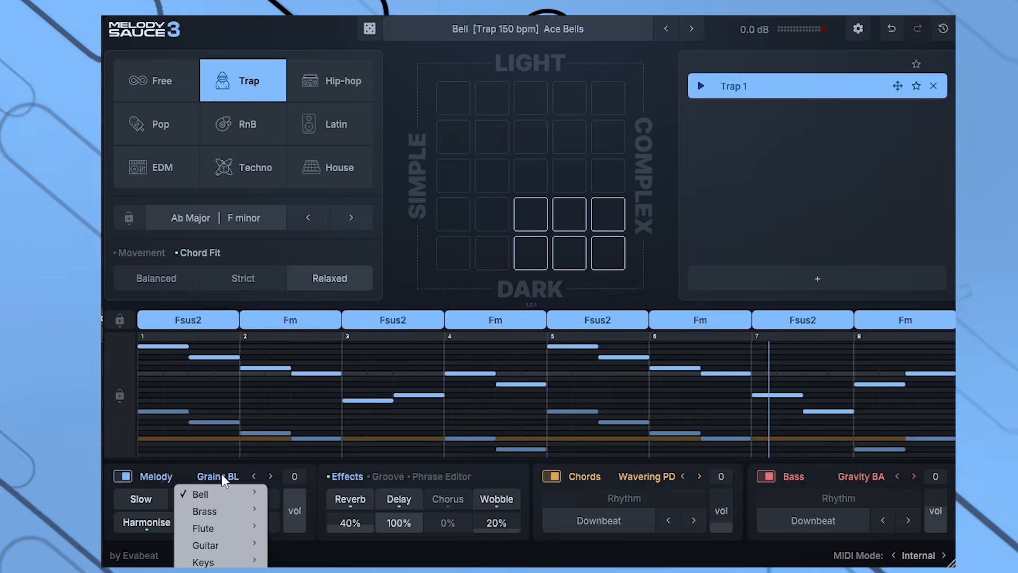
{"action": "mouse_move", "coordinate": [219, 496]}
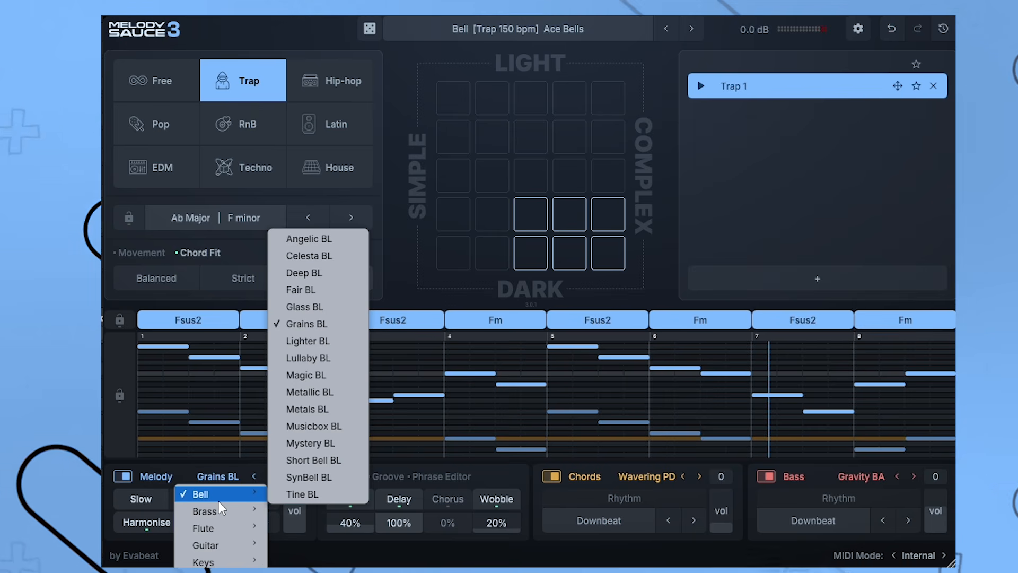
{"action": "mouse_move", "coordinate": [216, 530]}
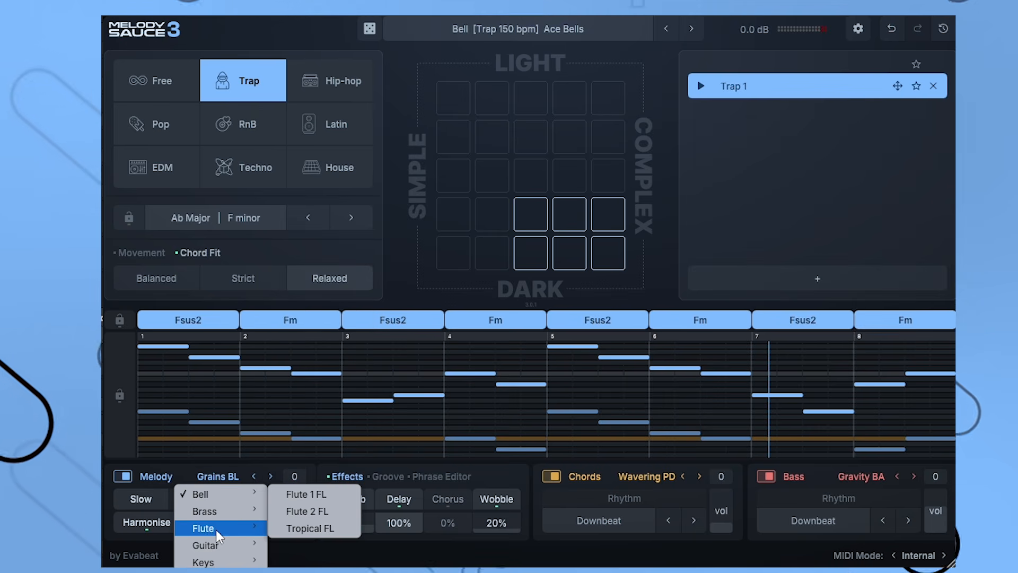
{"action": "mouse_move", "coordinate": [215, 572]}
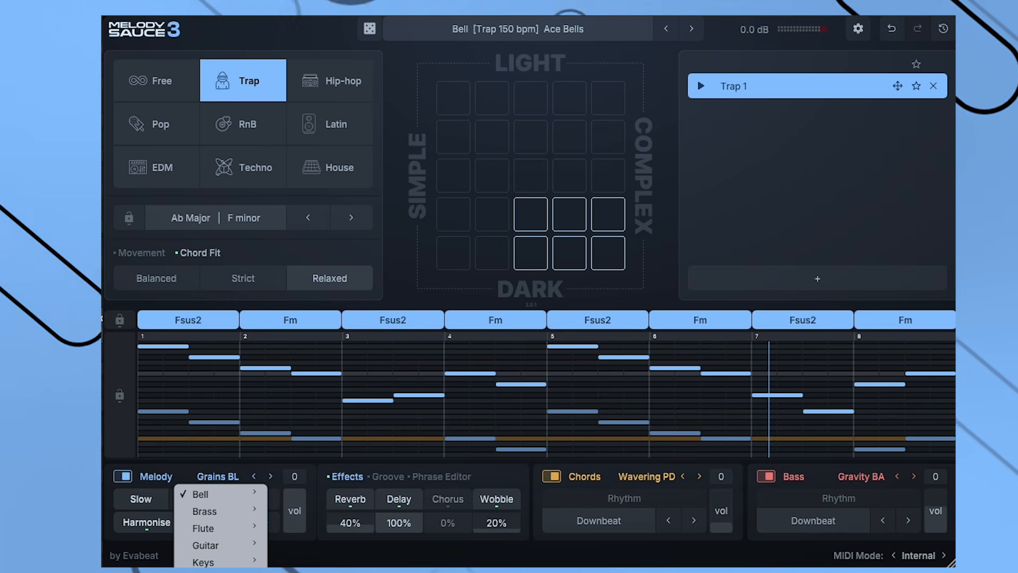
{"action": "left_click", "coordinate": [621, 475]}
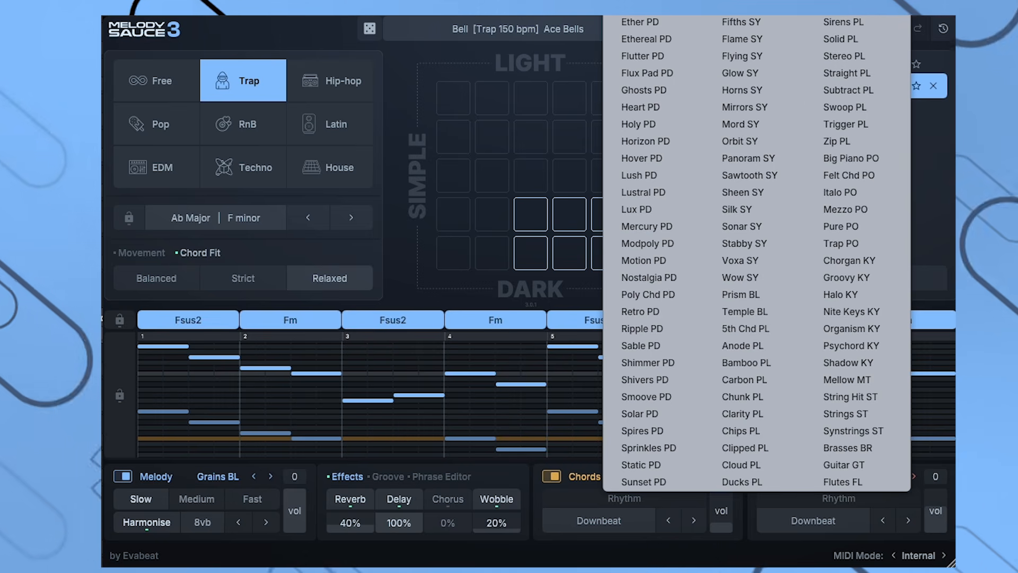
{"action": "left_click", "coordinate": [543, 501]}
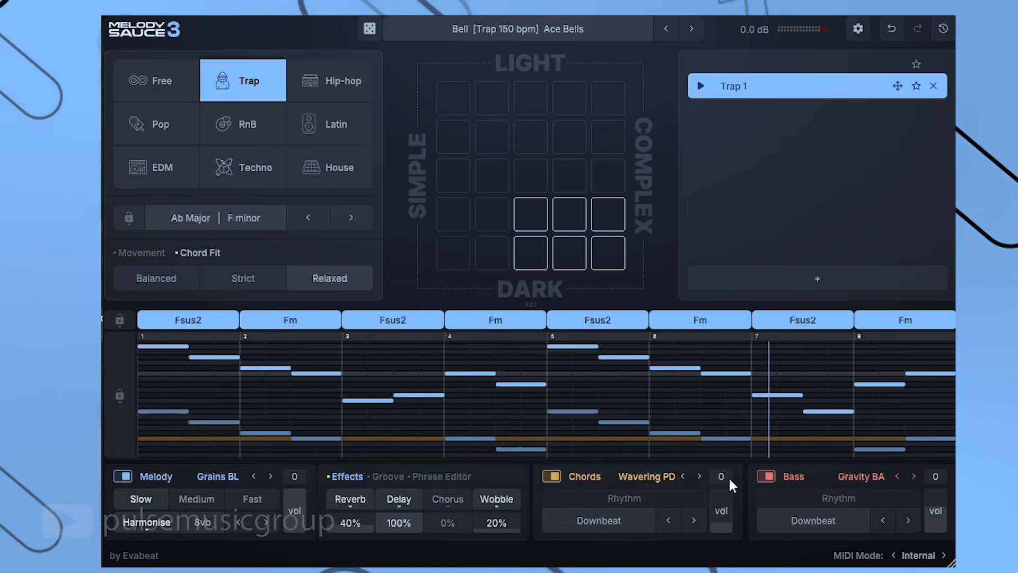
- Set the chord rhythm to Hip-hop 2 and switch the Bass layer on
{"action": "left_click", "coordinate": [599, 517]}
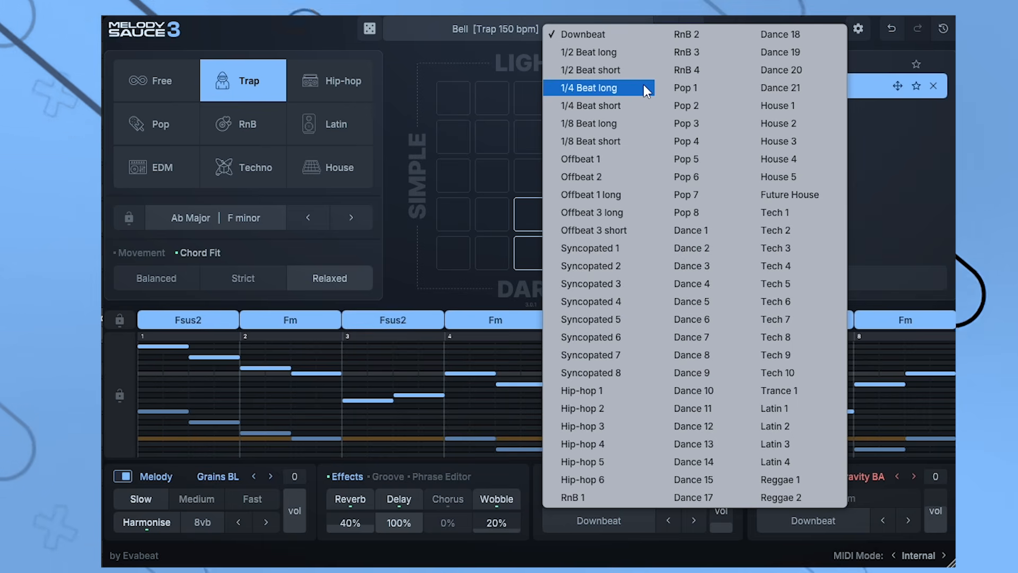
{"action": "left_click", "coordinate": [579, 407]}
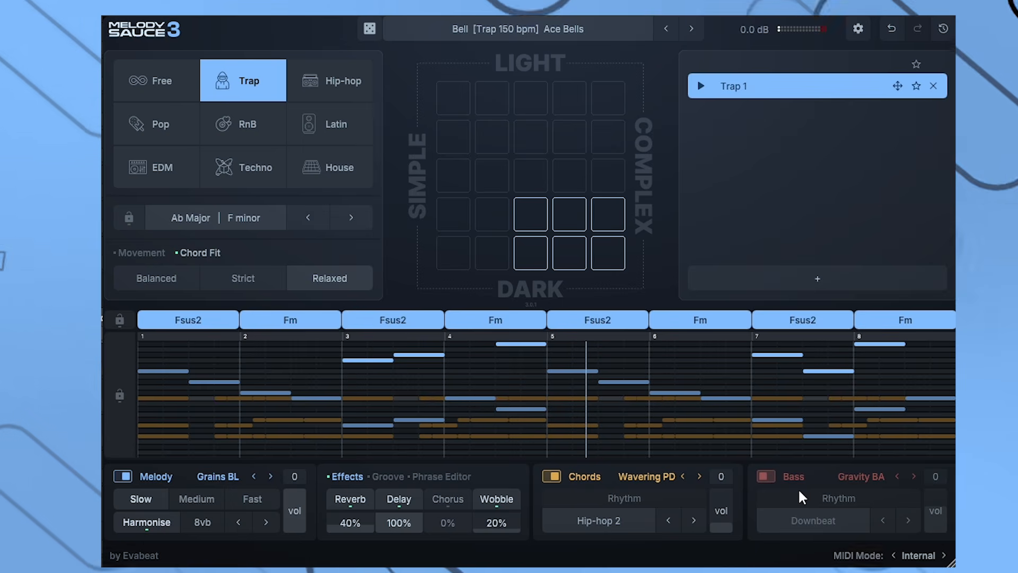
{"action": "left_click", "coordinate": [770, 476]}
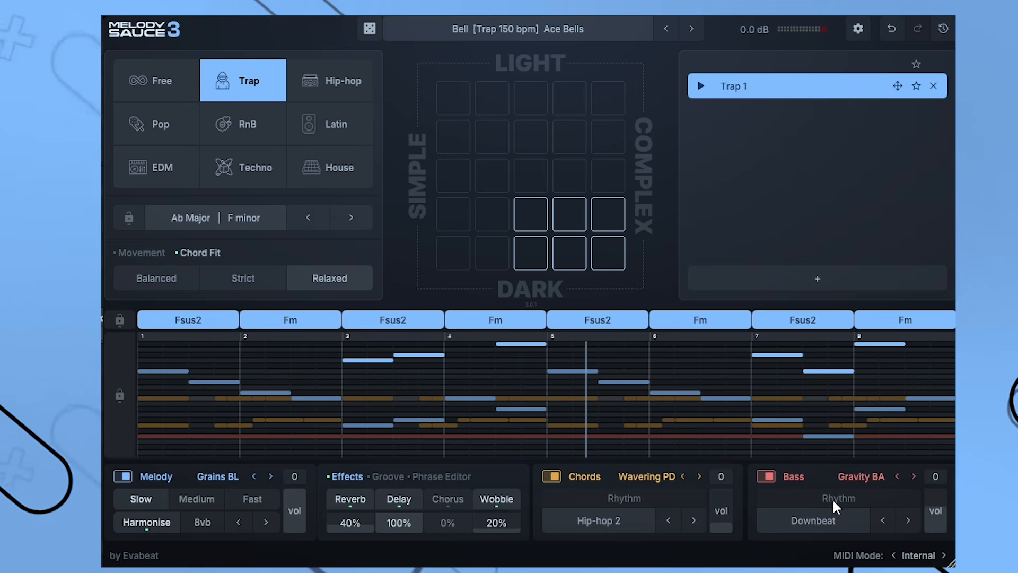
- Look through the available bass sounds and set the bass rhythm to Hip-hop 2
{"action": "left_click", "coordinate": [849, 477]}
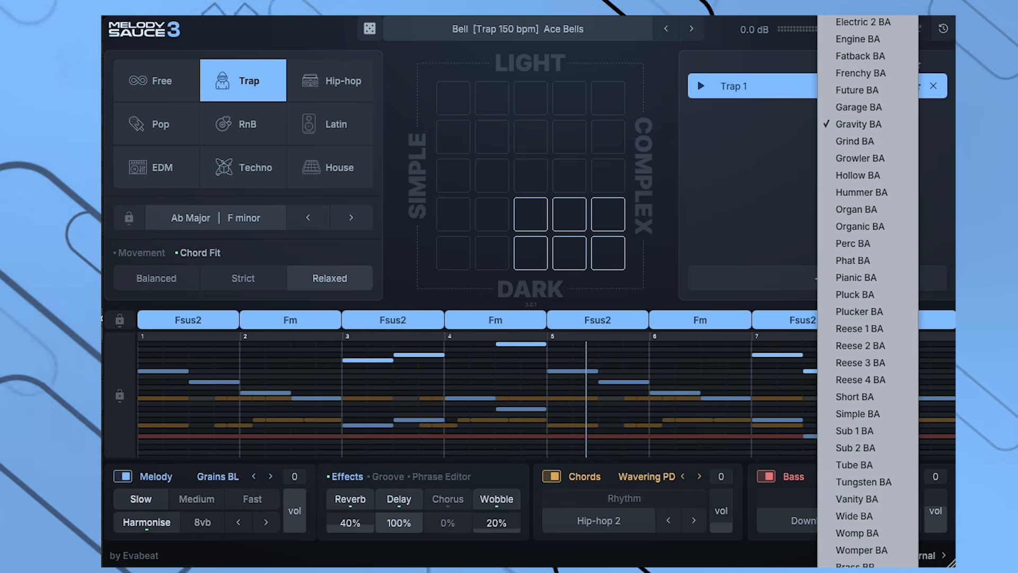
{"action": "left_click", "coordinate": [722, 476]}
{"action": "left_click", "coordinate": [825, 521]}
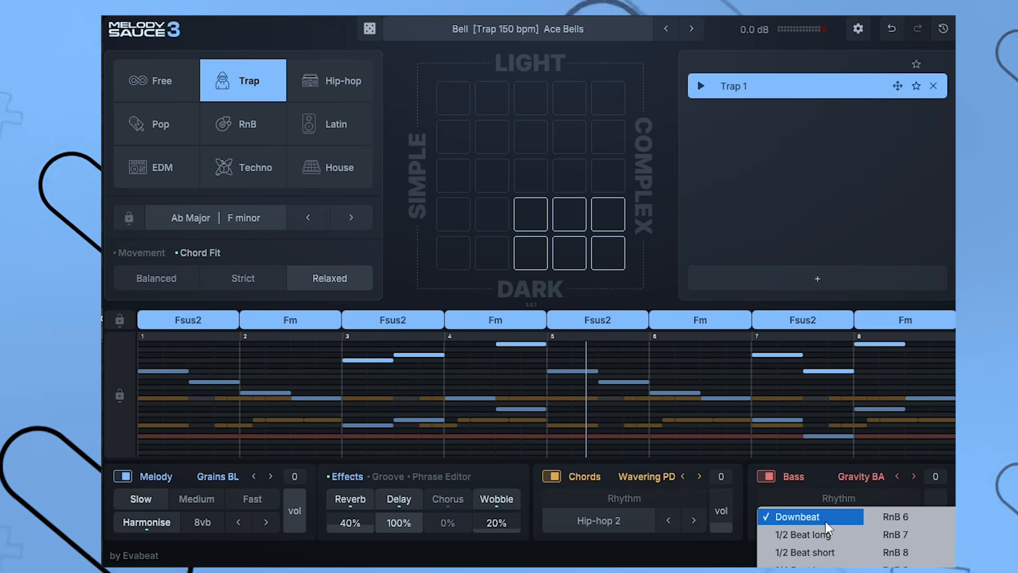
{"action": "left_click", "coordinate": [741, 510]}
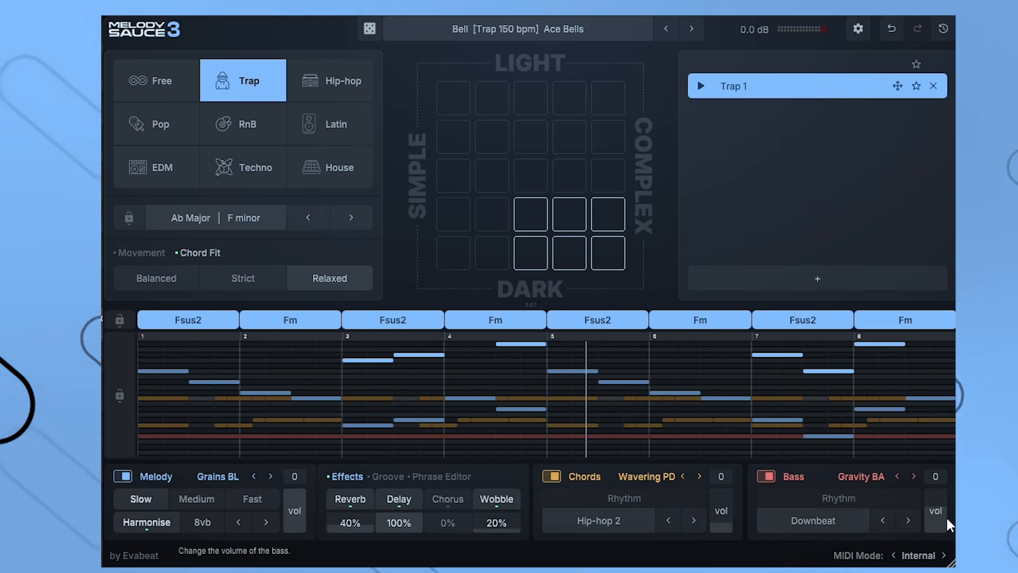
{"action": "left_click", "coordinate": [908, 519]}
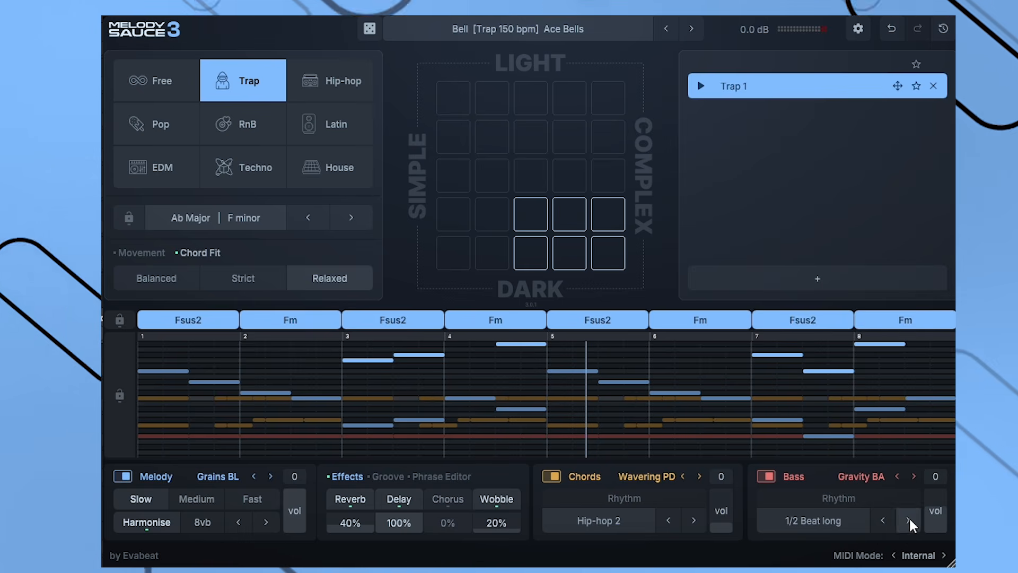
{"action": "left_click", "coordinate": [829, 520]}
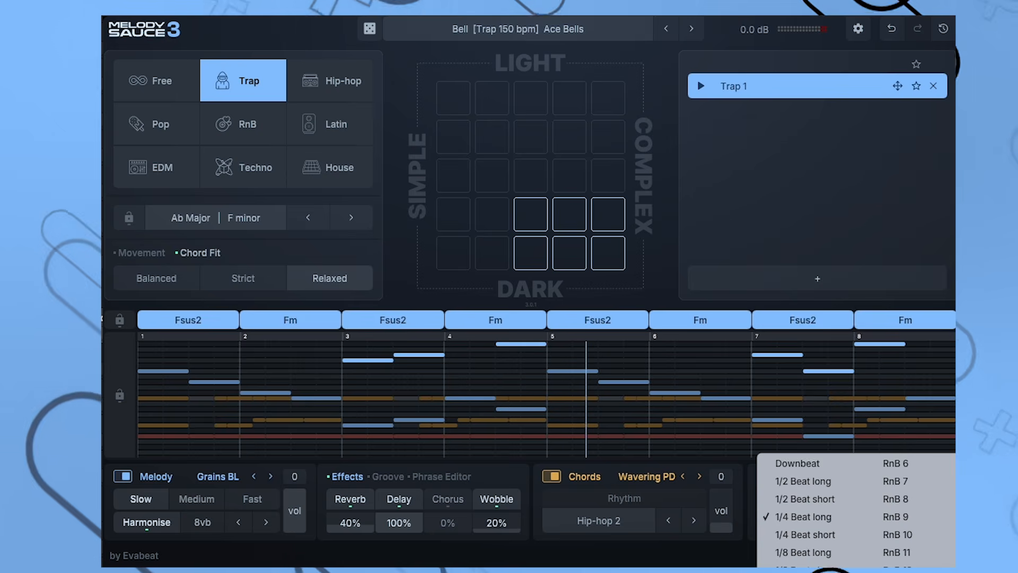
{"action": "scroll", "coordinate": [836, 562], "scroll_direction": "down", "scroll_amount": 10}
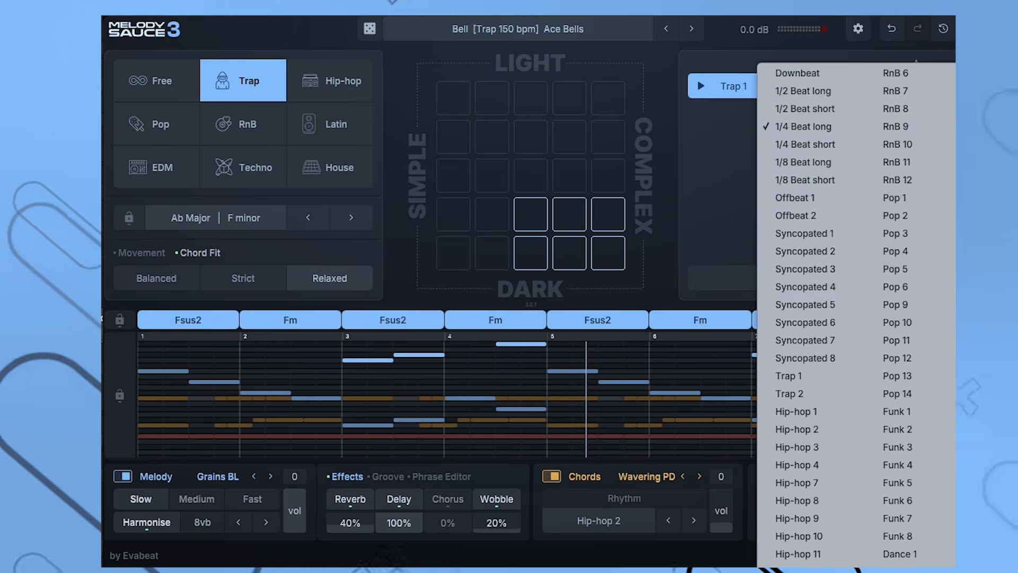
- Play Trap 1 with all layers and change the bass sound to Pistol 808
{"action": "left_click", "coordinate": [700, 85]}
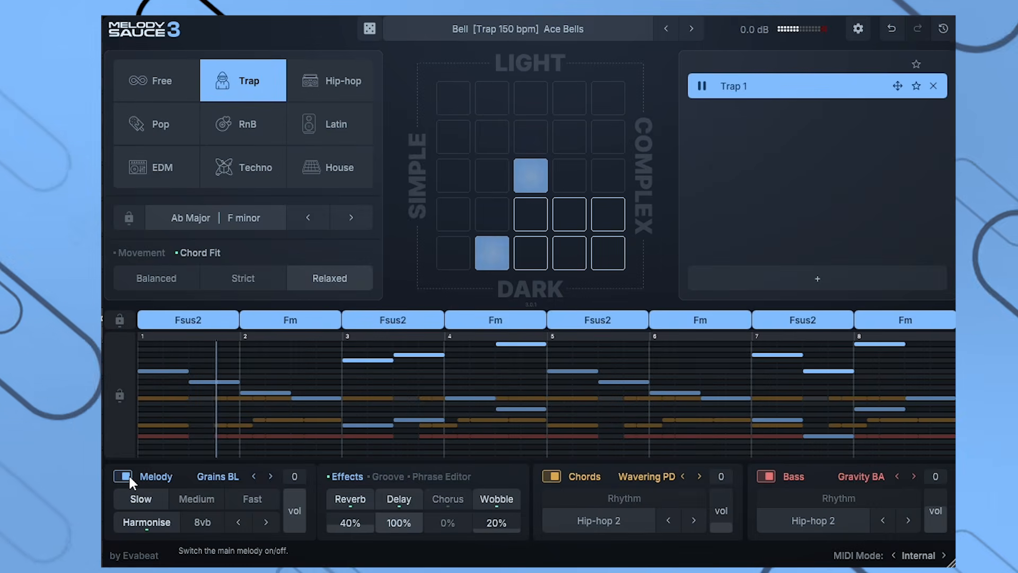
{"action": "left_click", "coordinate": [872, 475]}
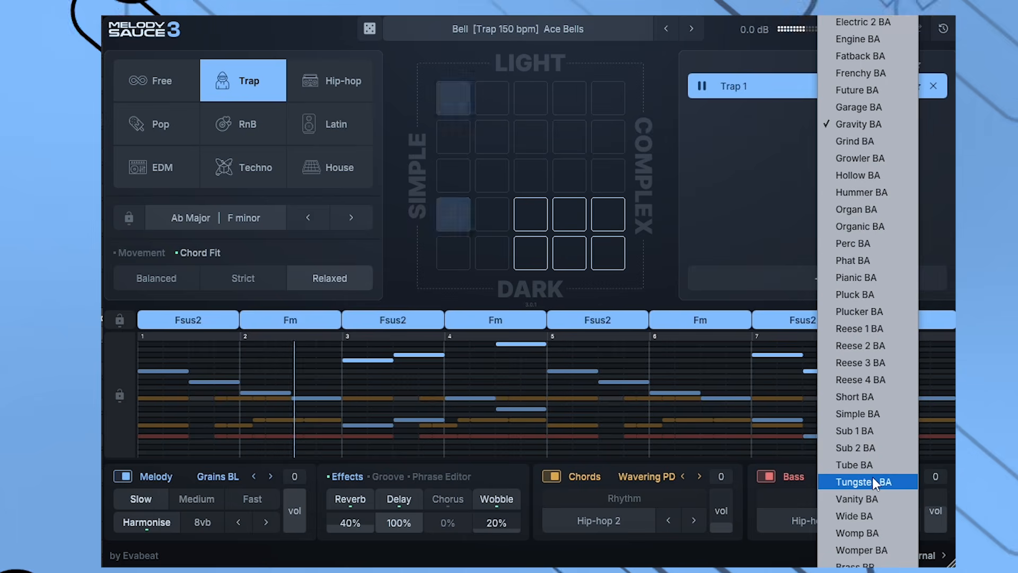
{"action": "left_click", "coordinate": [873, 476]}
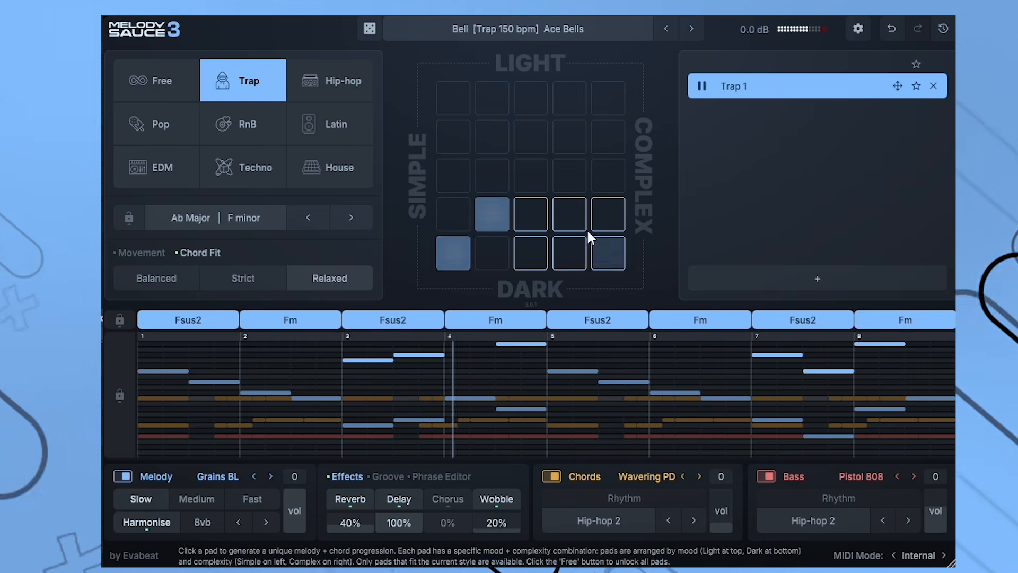
- Generate another Trap melody from the fairly complex pad in the second-darkest row and set its melody speed to Fast
{"action": "left_click", "coordinate": [565, 217]}
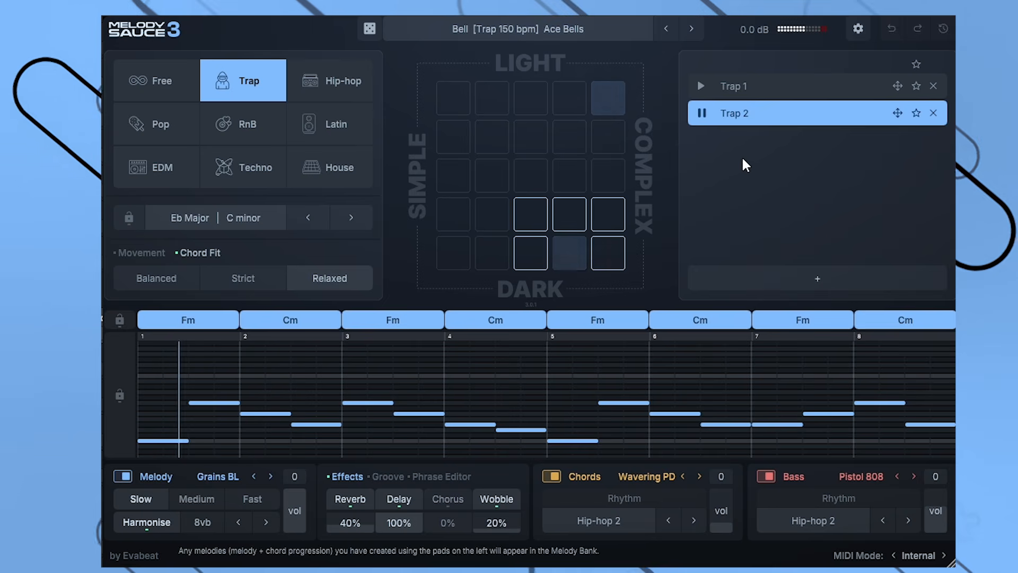
{"action": "left_click", "coordinate": [259, 495]}
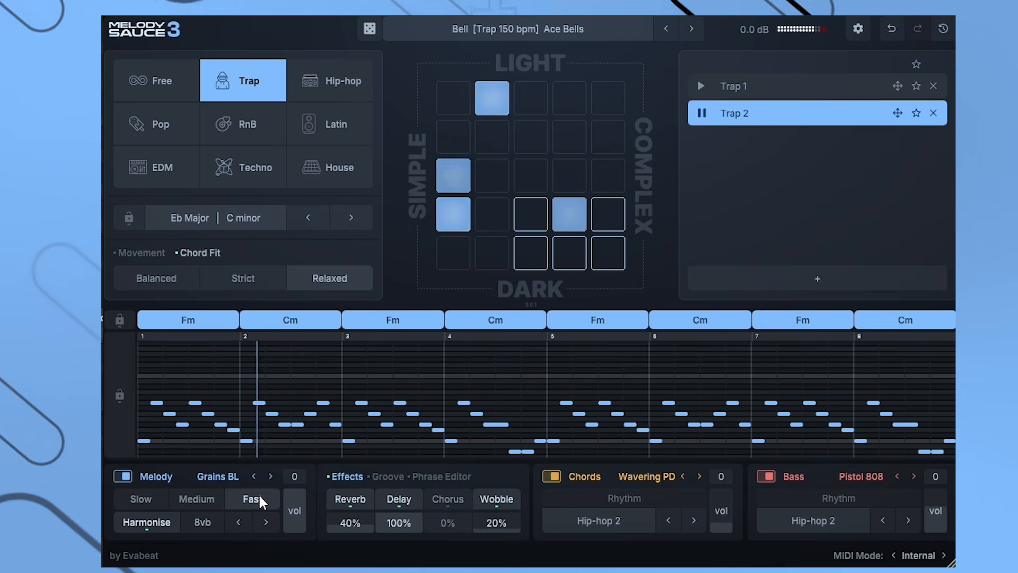
- Set the chord rhythm to Dance 1, then generate a Trap melody from the darkest, most complex pad and stop its playback
{"action": "left_click", "coordinate": [608, 520]}
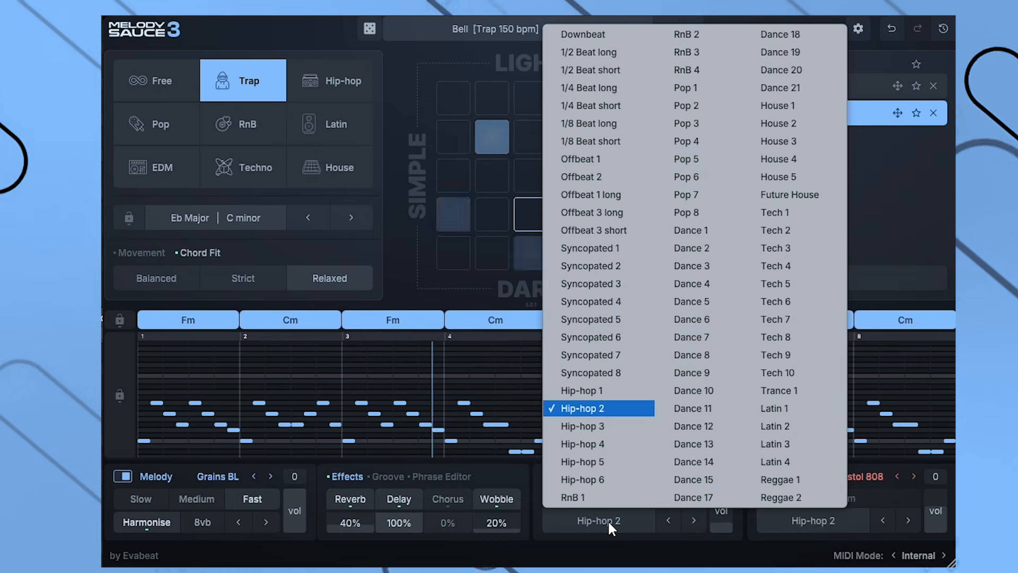
{"action": "left_click", "coordinate": [699, 230]}
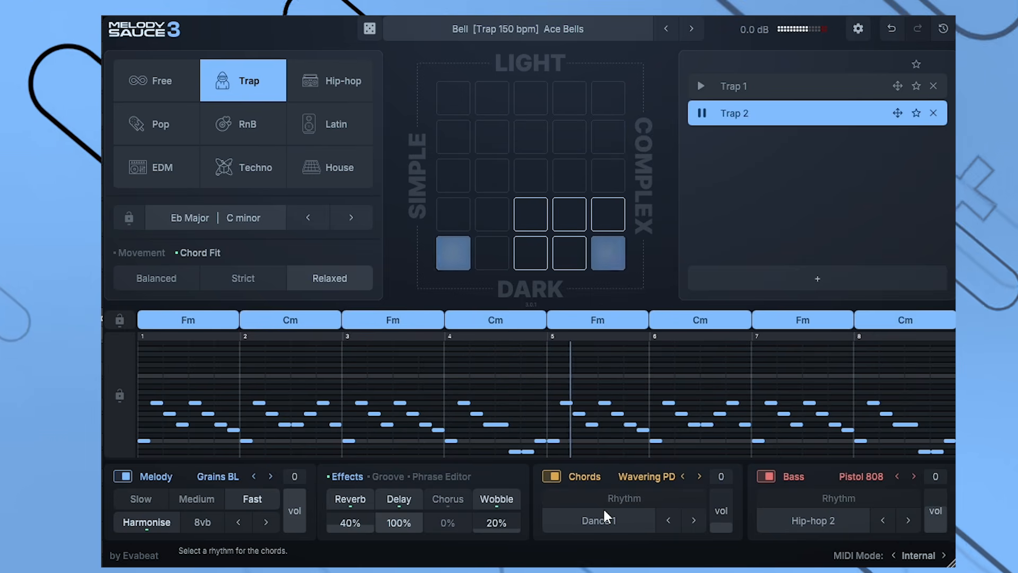
{"action": "left_click", "coordinate": [608, 253]}
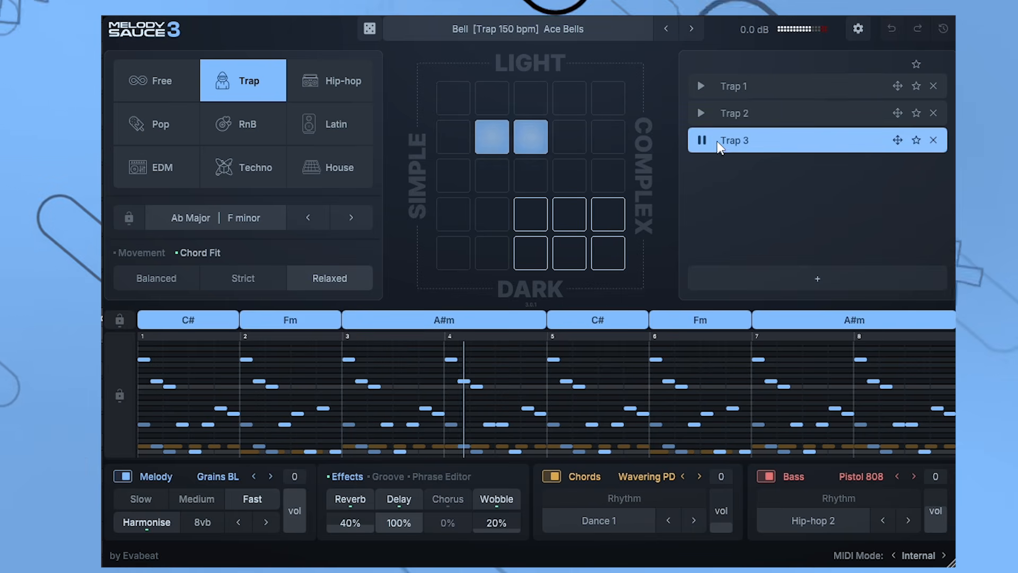
{"action": "left_click", "coordinate": [702, 141]}
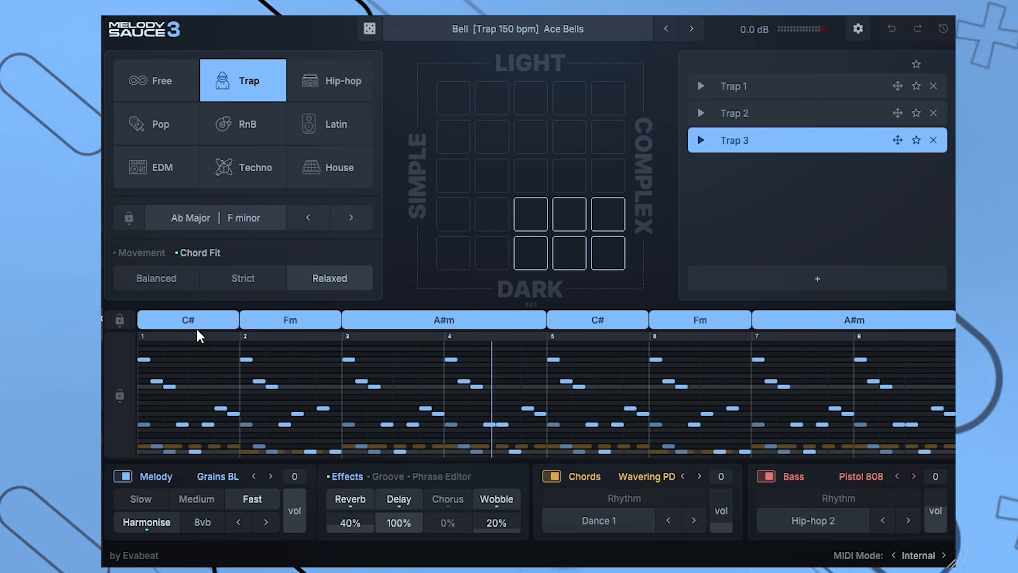
- Split the C# chord region in bar 1 in half, and split its first half once more
{"action": "right_click", "coordinate": [183, 320]}
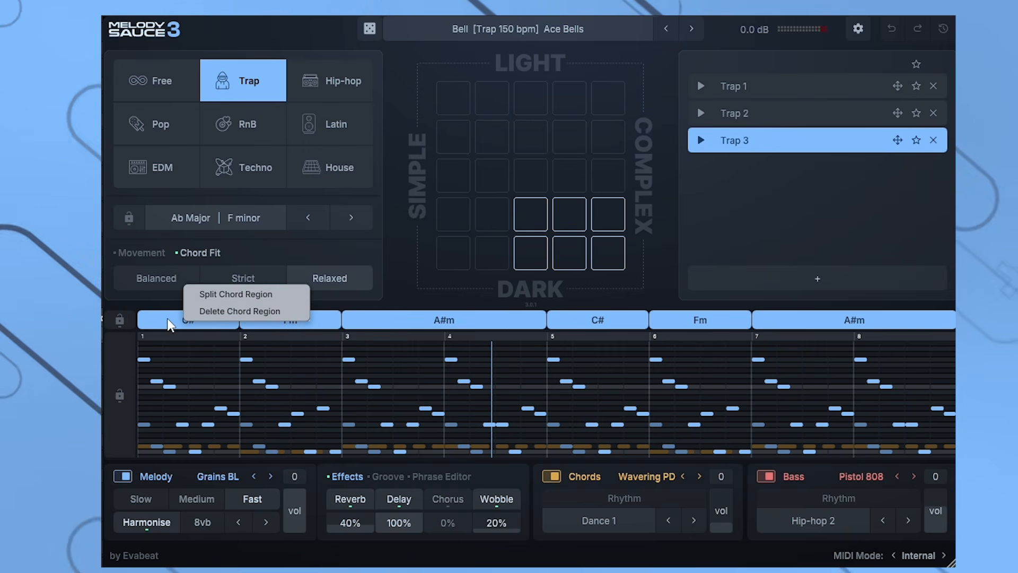
{"action": "left_click", "coordinate": [222, 294]}
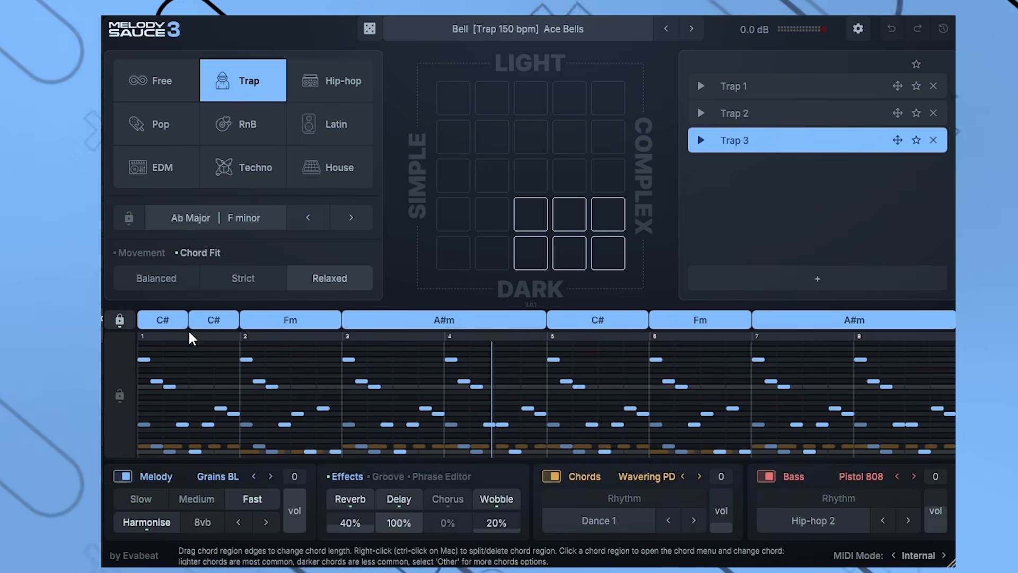
{"action": "right_click", "coordinate": [176, 321]}
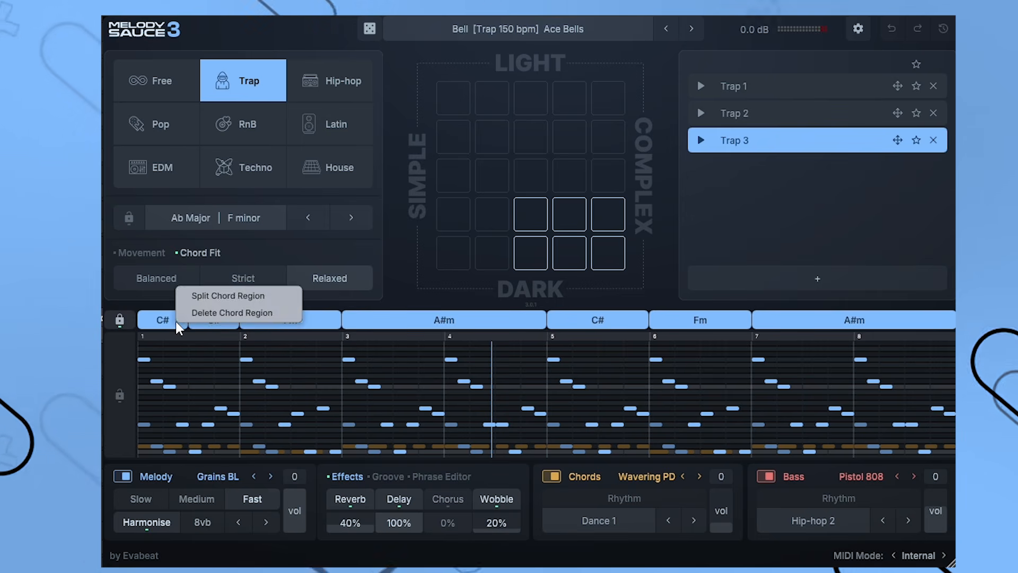
{"action": "left_click", "coordinate": [210, 296]}
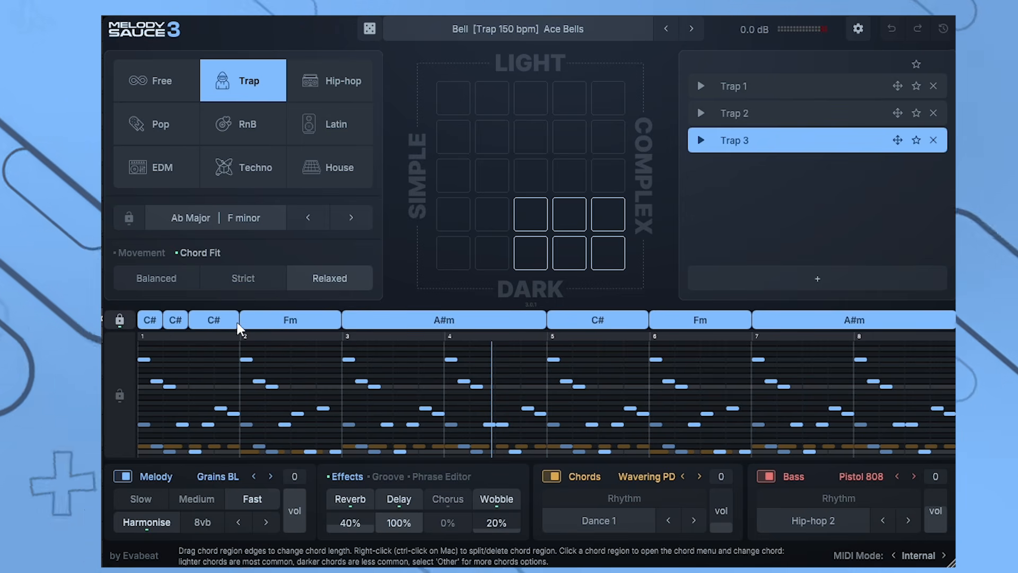
- Open the chord choices for the C# region in the second half of bar 1
{"action": "left_click", "coordinate": [221, 321]}
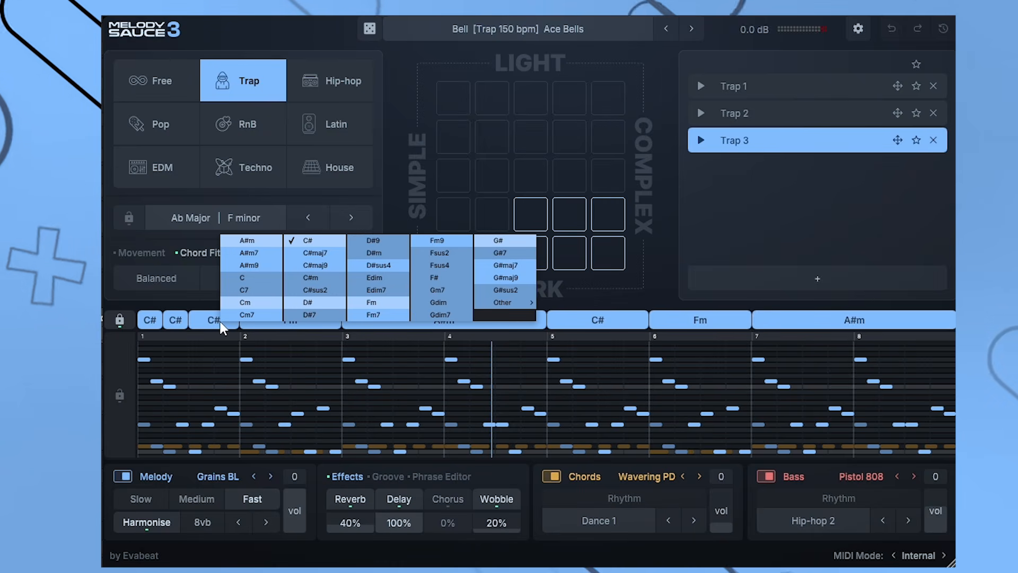